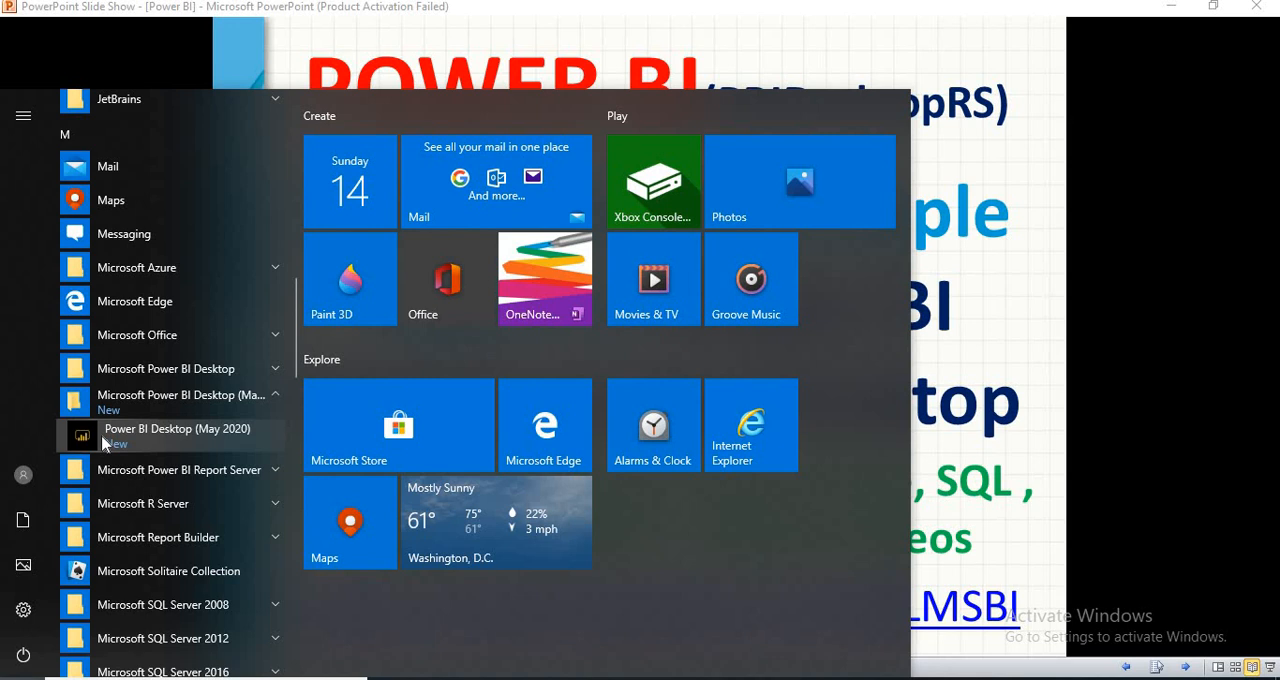
# Launch Power BI Desktop (May 2020) and dismiss its welcome screen.
pyautogui.click(143, 372)
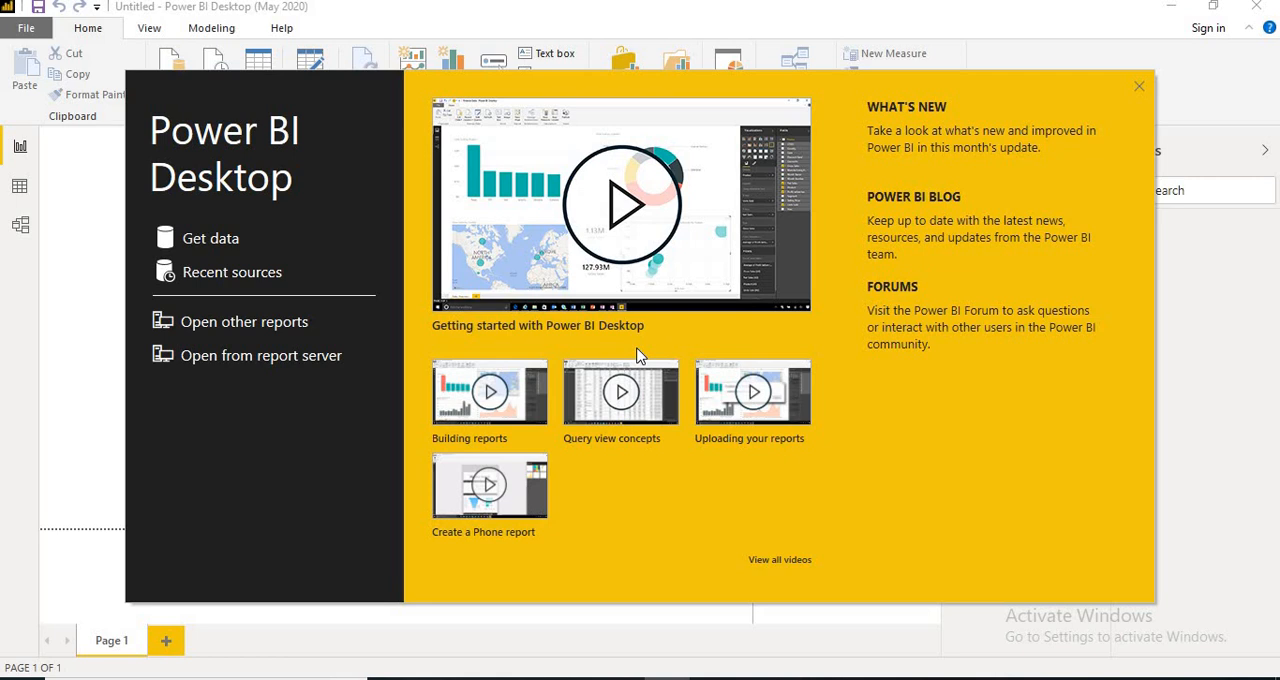
pyautogui.click(1140, 88)
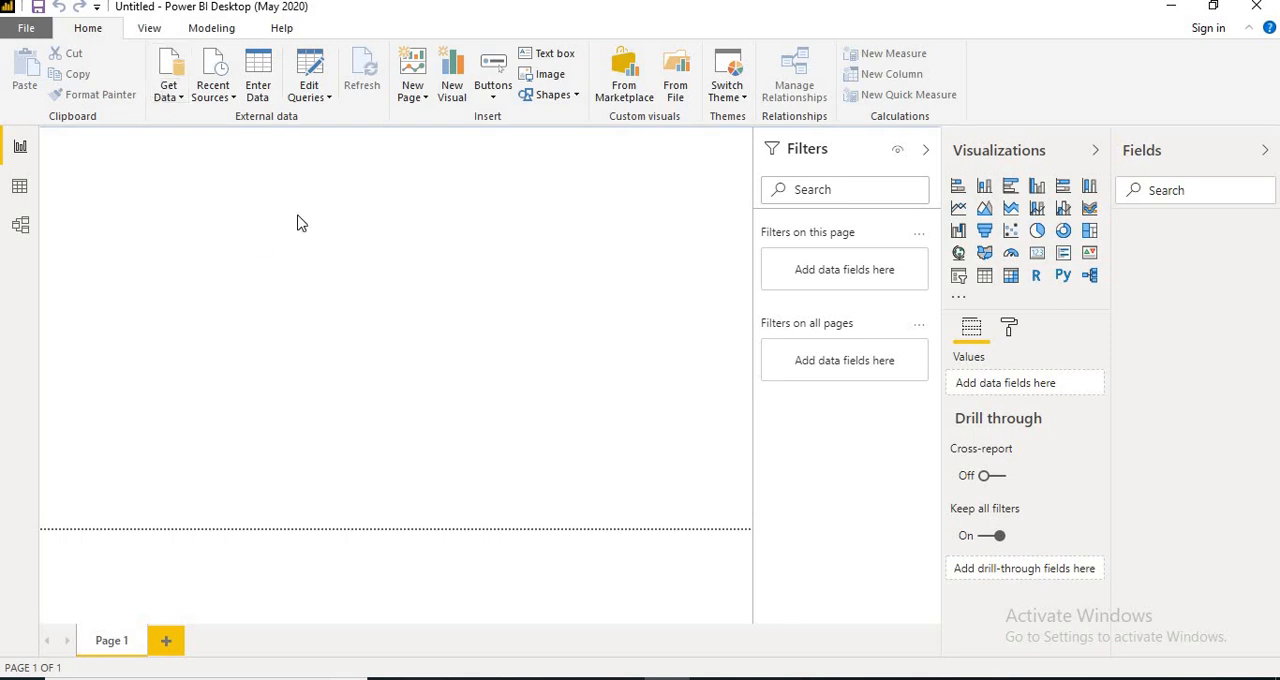
# Connect to the PC's sql2016 SQL Server instance as a data source, using Import connectivity and no specific database.
pyautogui.click(174, 94)
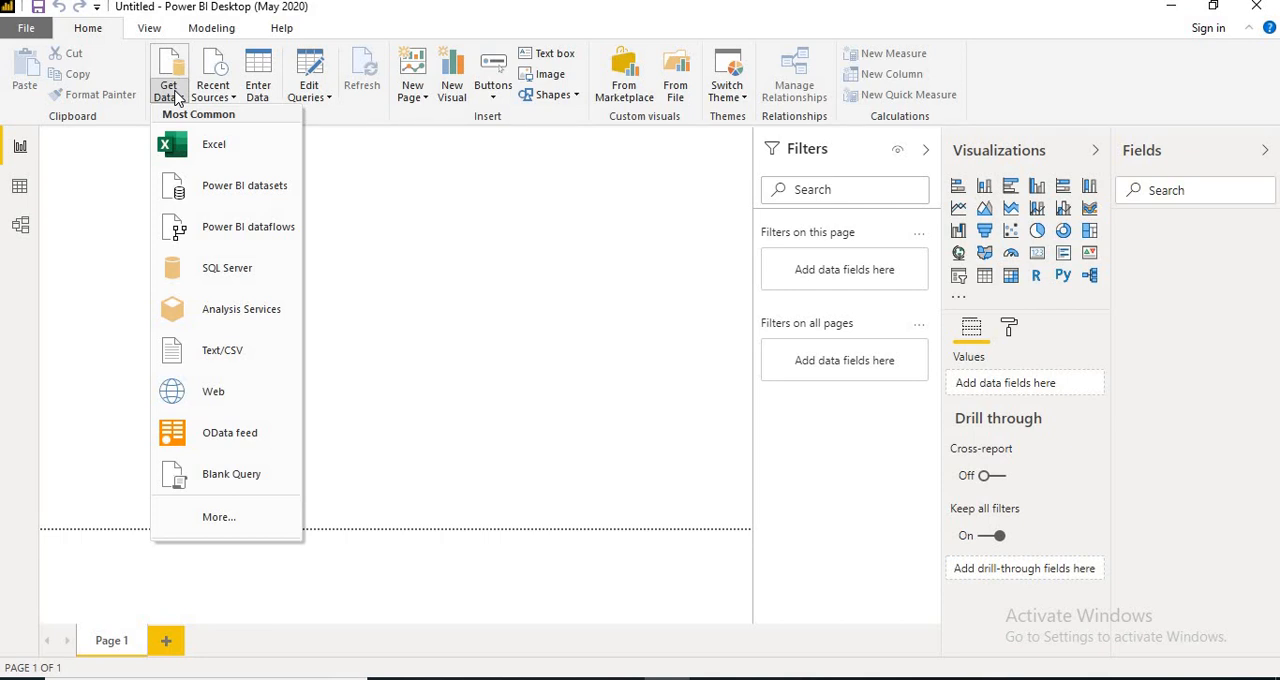
pyautogui.click(214, 276)
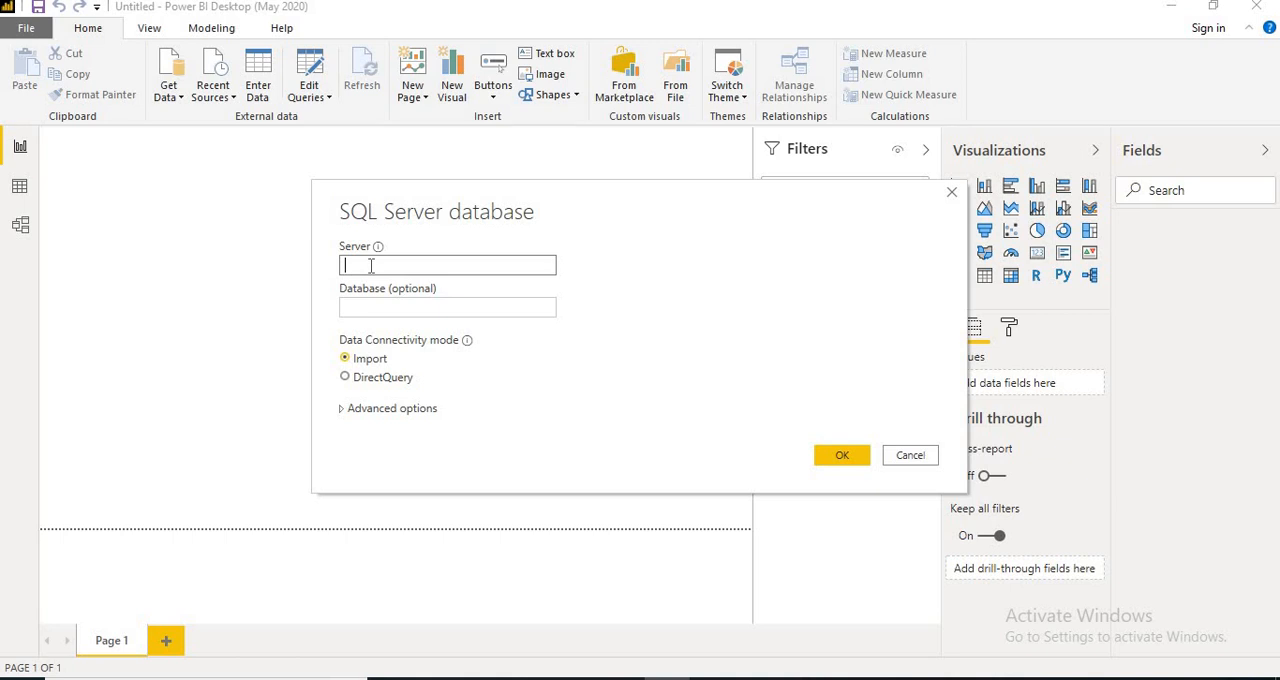
pyautogui.write('venkat-pc\\sql2016')
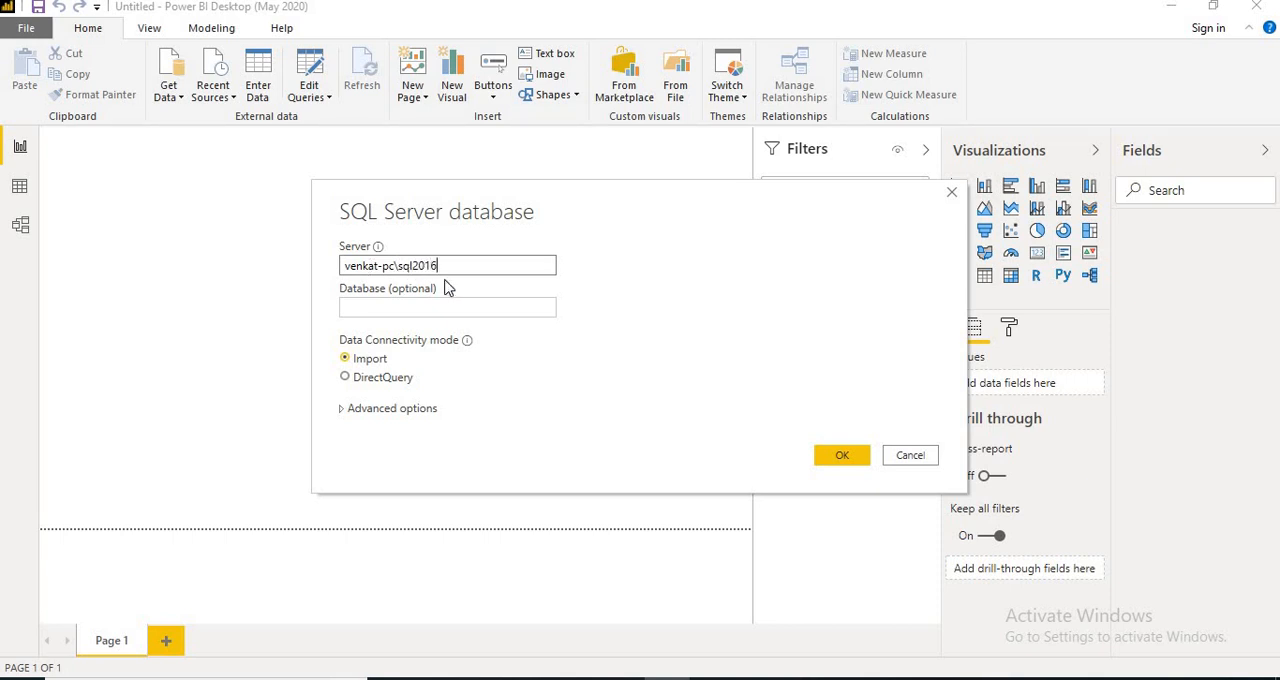
pyautogui.tripleClick(347, 272)
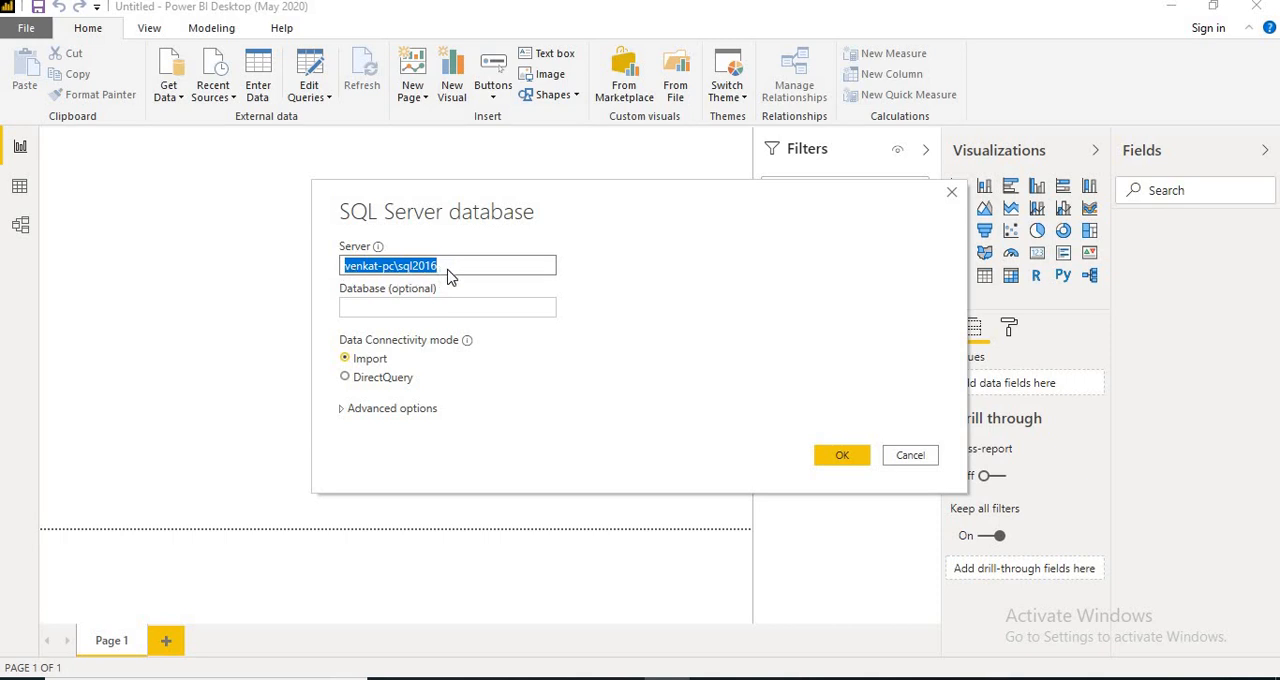
pyautogui.click(834, 457)
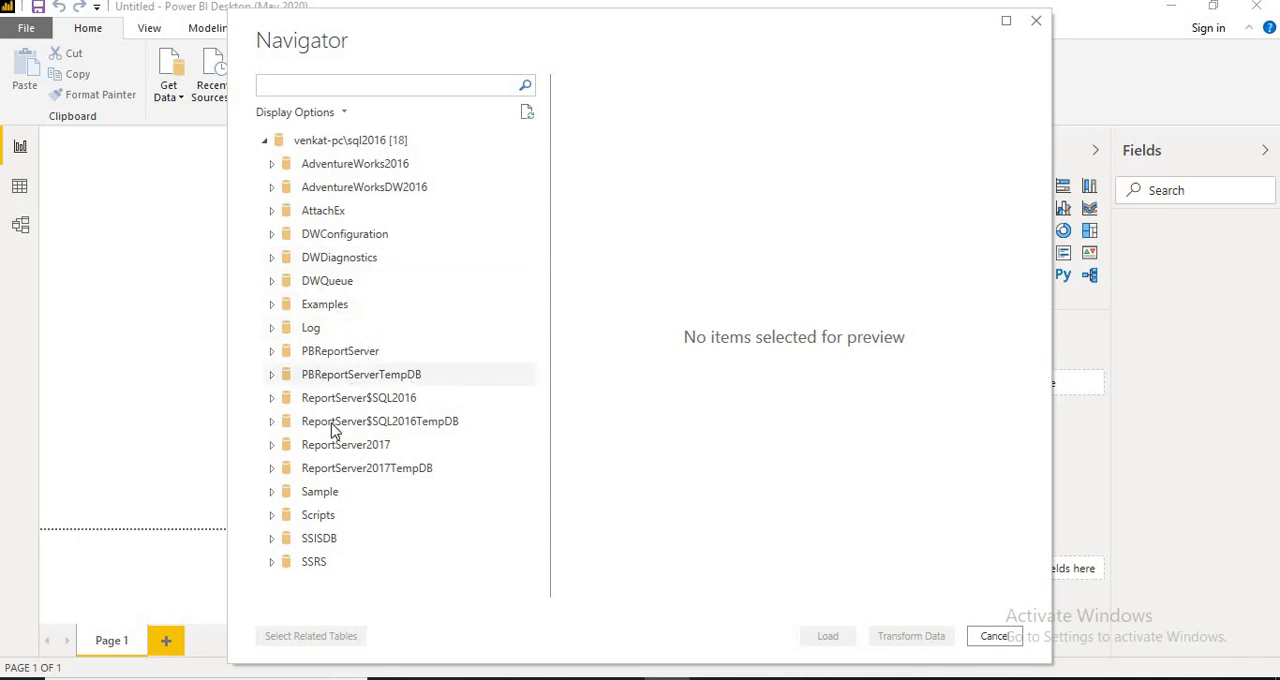
# Preview the Employee and FactSales tables in the Sample database and load only Employee.
pyautogui.click(284, 492)
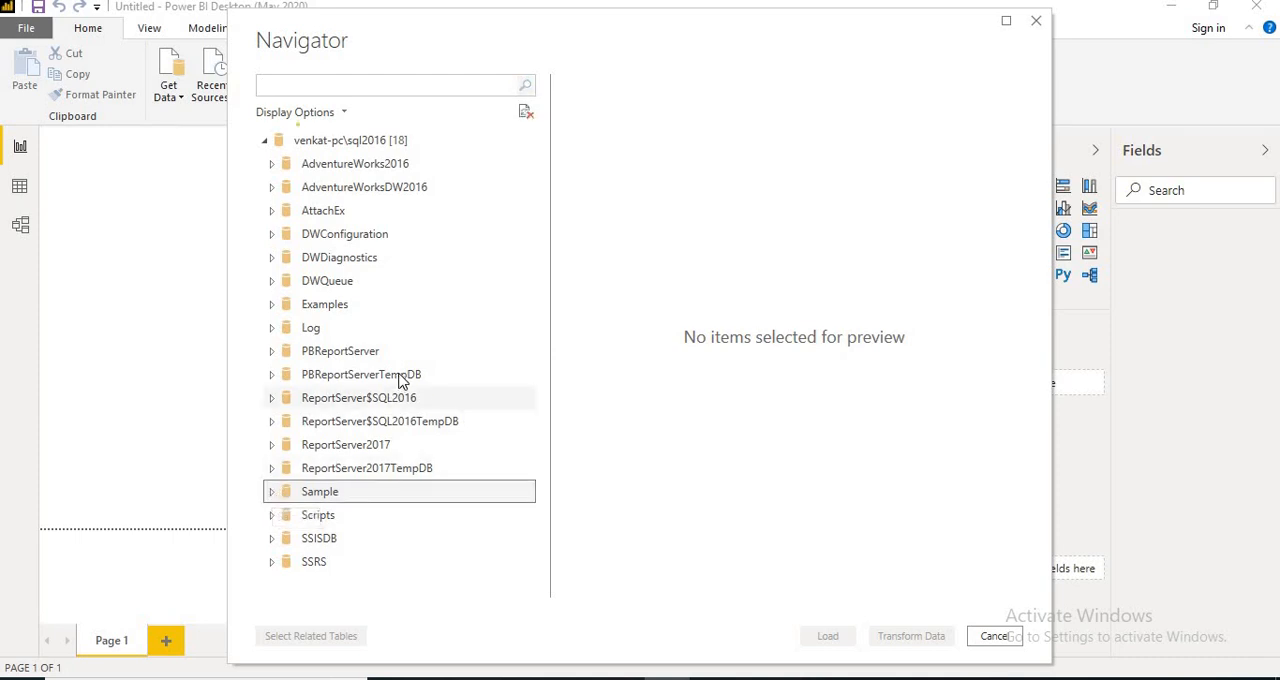
pyautogui.scroll(-4, 400, 380)
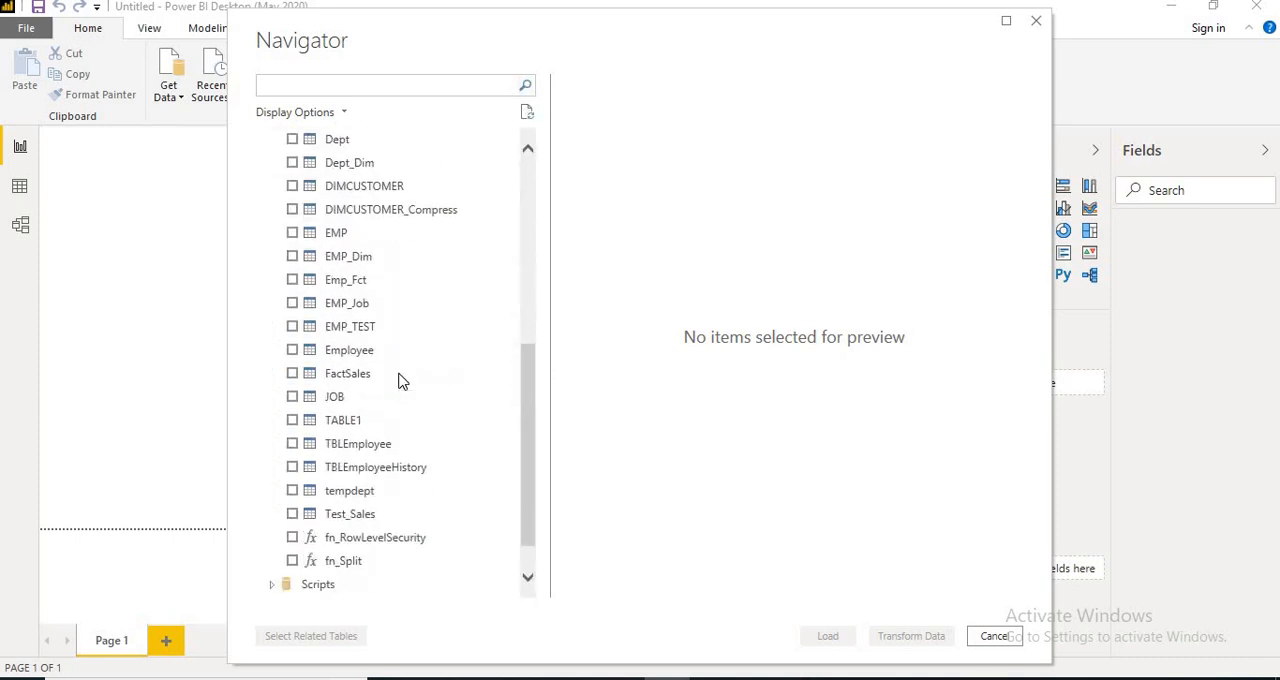
pyautogui.click(347, 358)
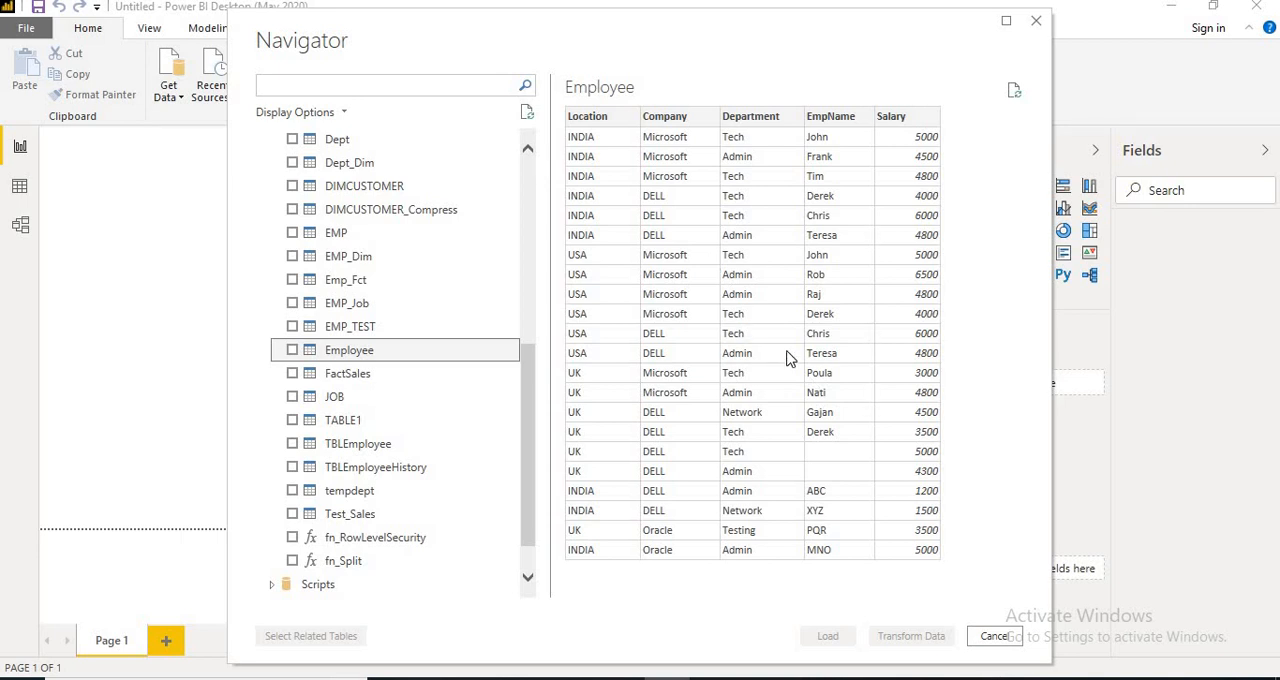
pyautogui.click(356, 379)
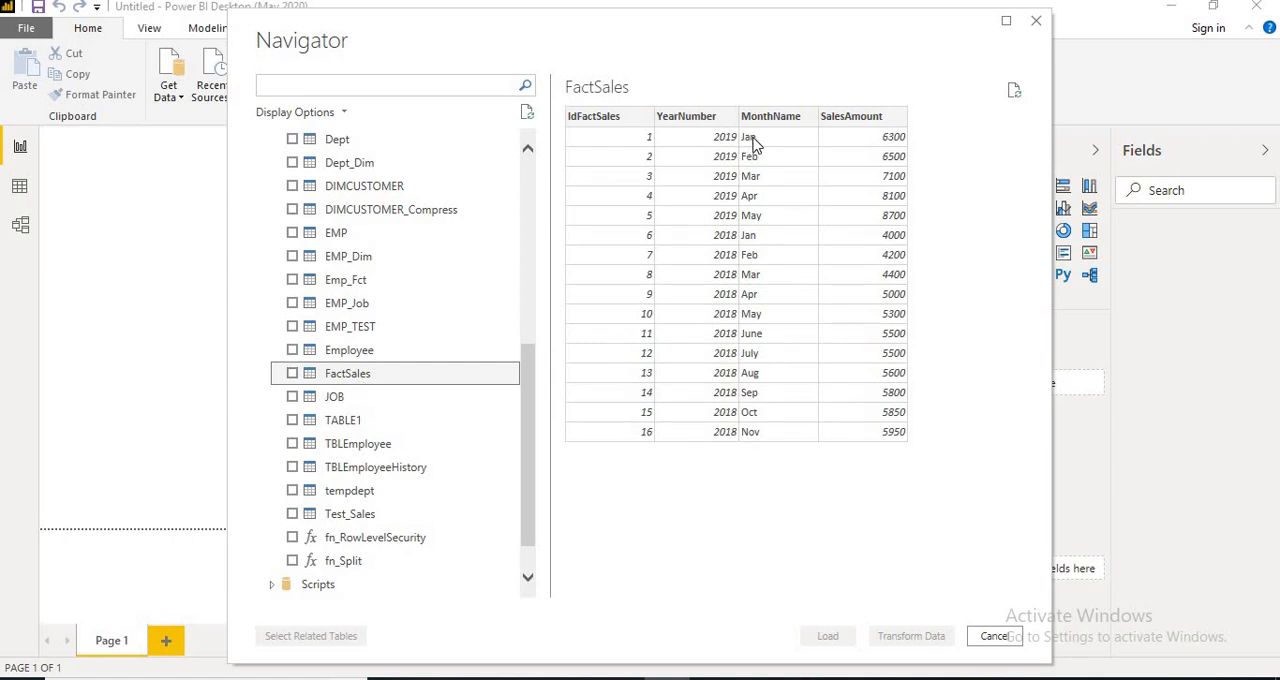
pyautogui.click(362, 352)
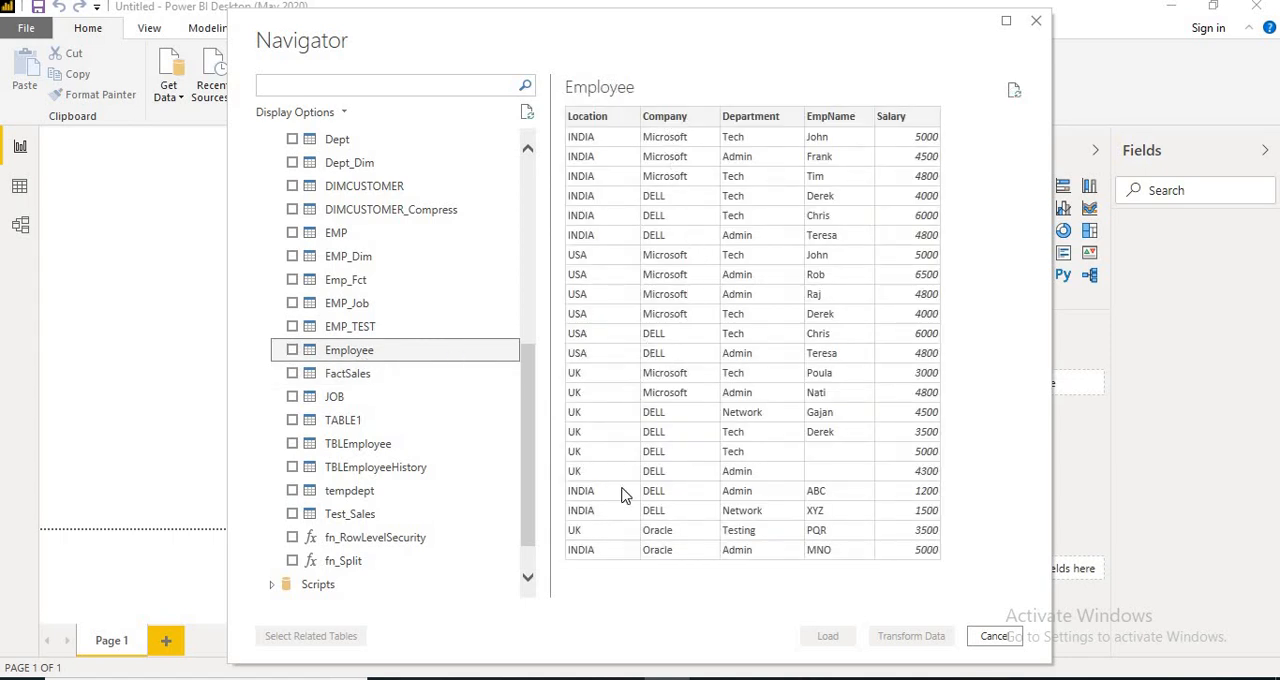
pyautogui.click(292, 351)
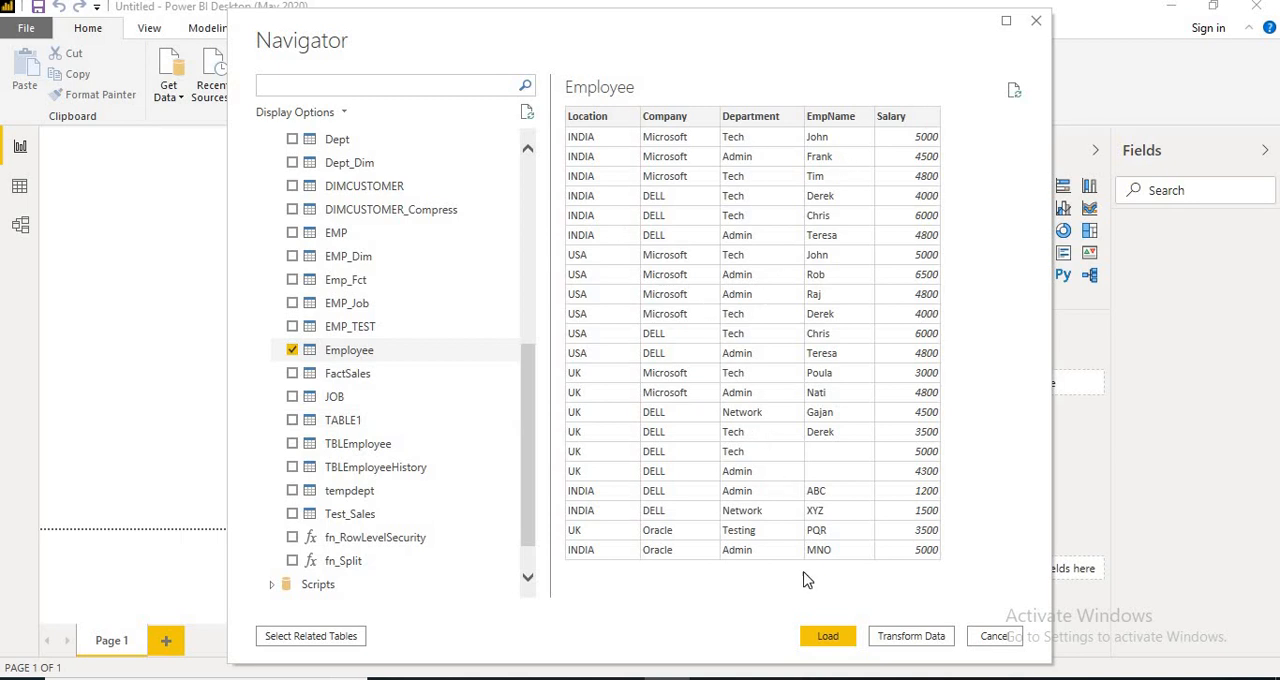
pyautogui.click(828, 636)
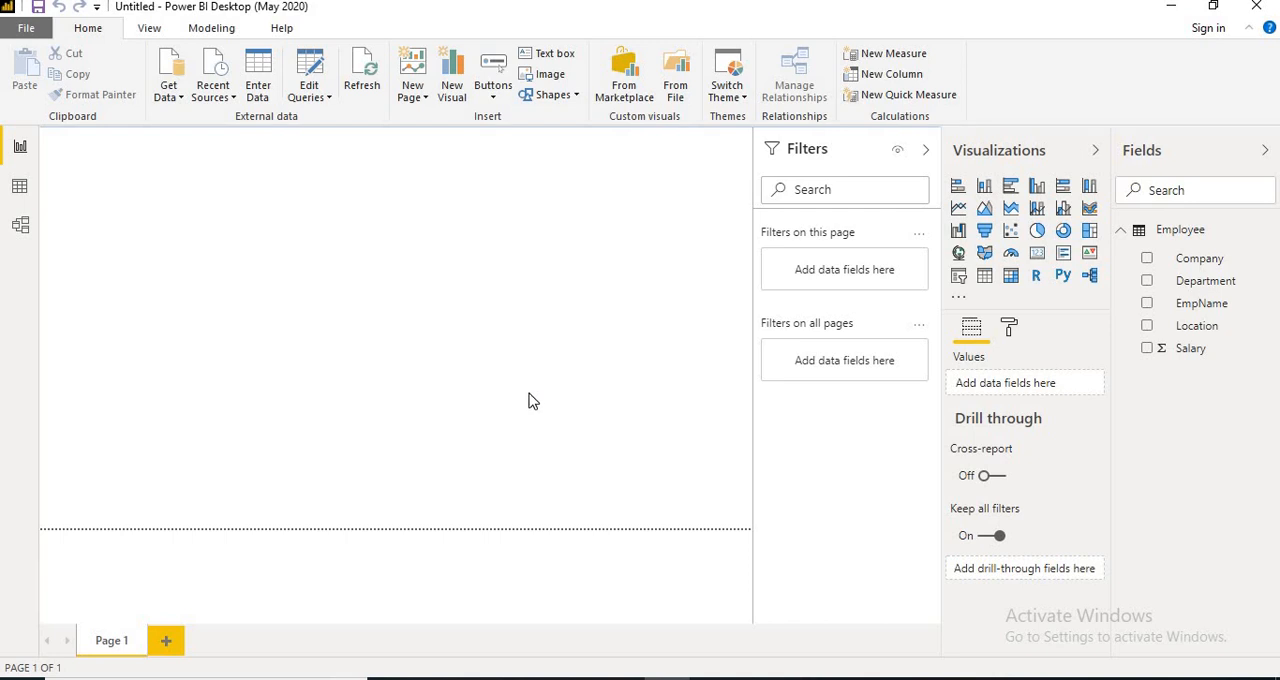
# Examine the loaded Employee table in the Data and Model views, then return to the report page.
pyautogui.click(20, 188)
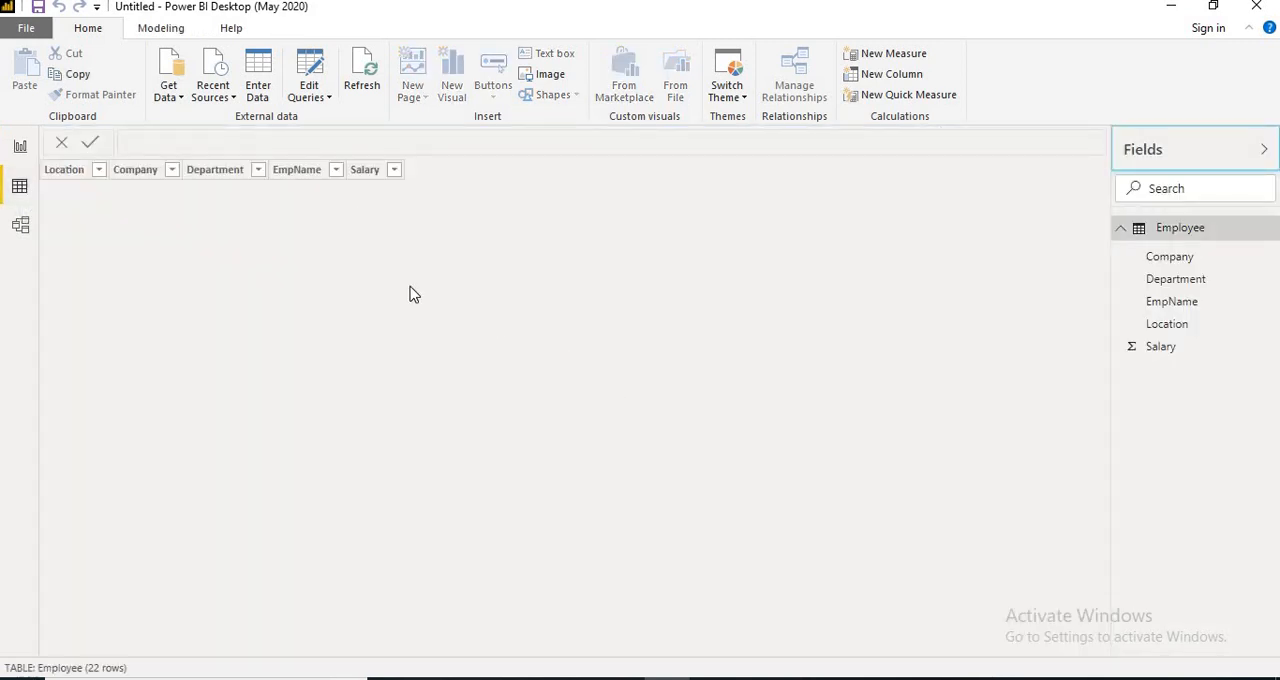
pyautogui.rightClick(372, 170)
pyautogui.click(686, 293)
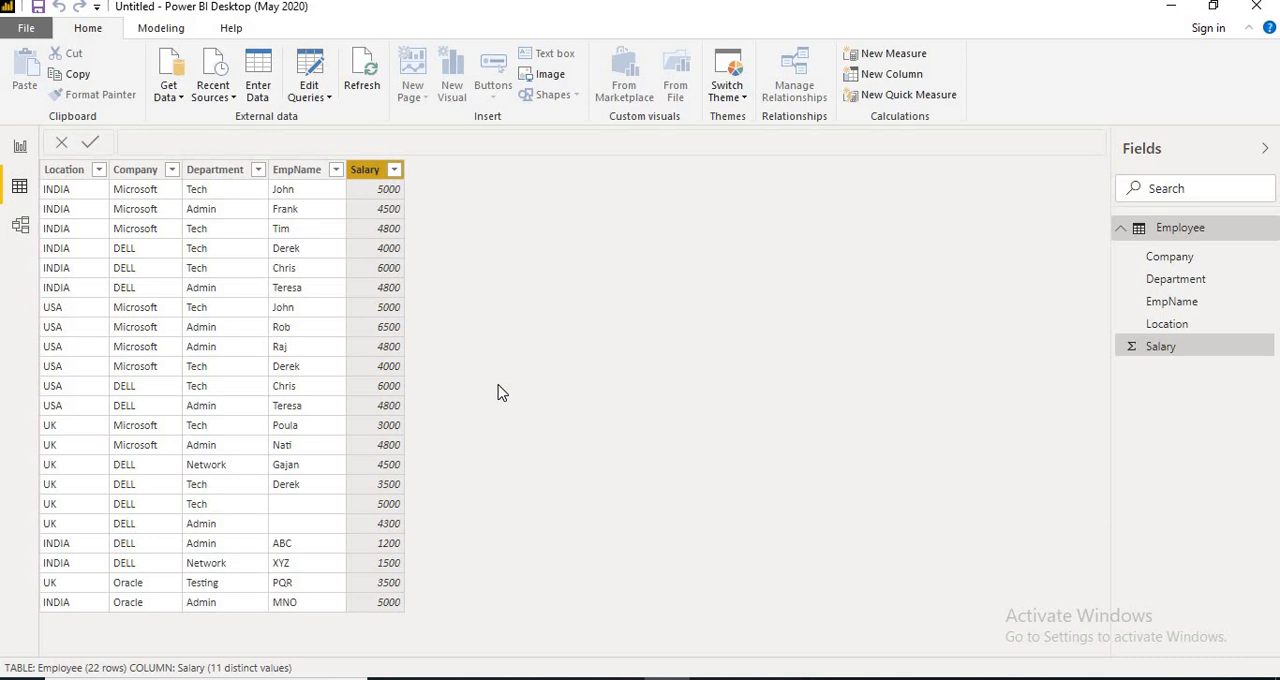
pyautogui.click(285, 515)
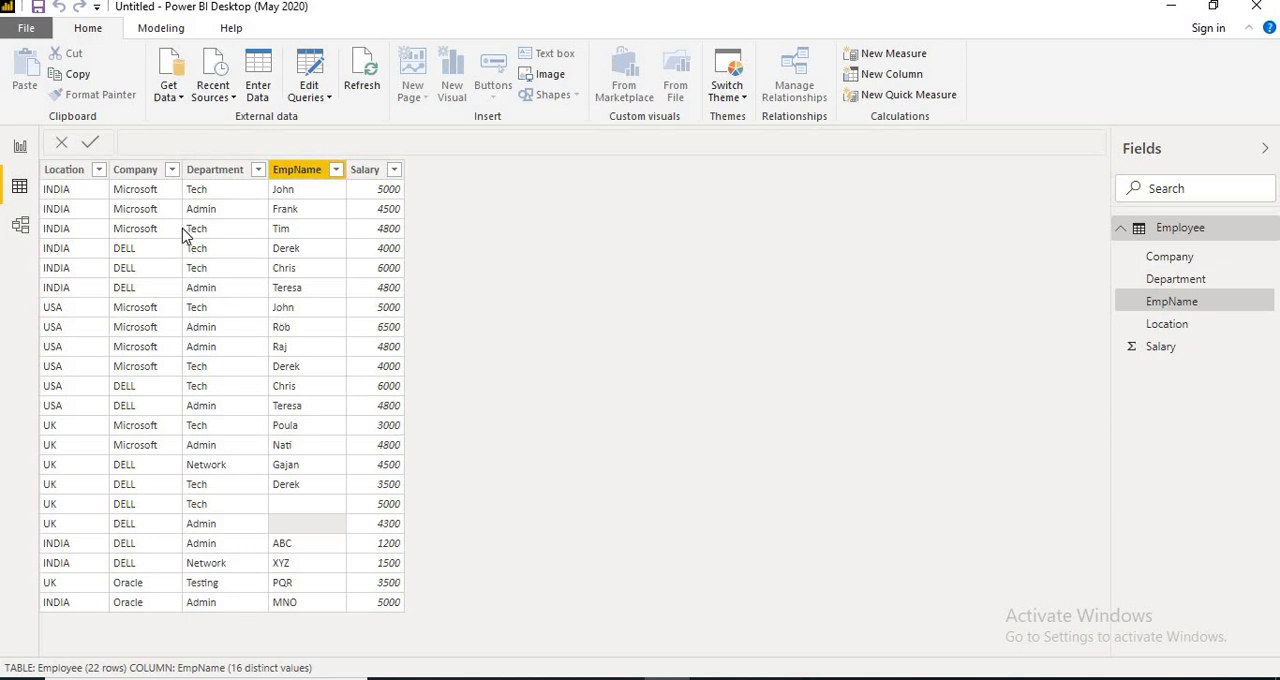
pyautogui.click(20, 226)
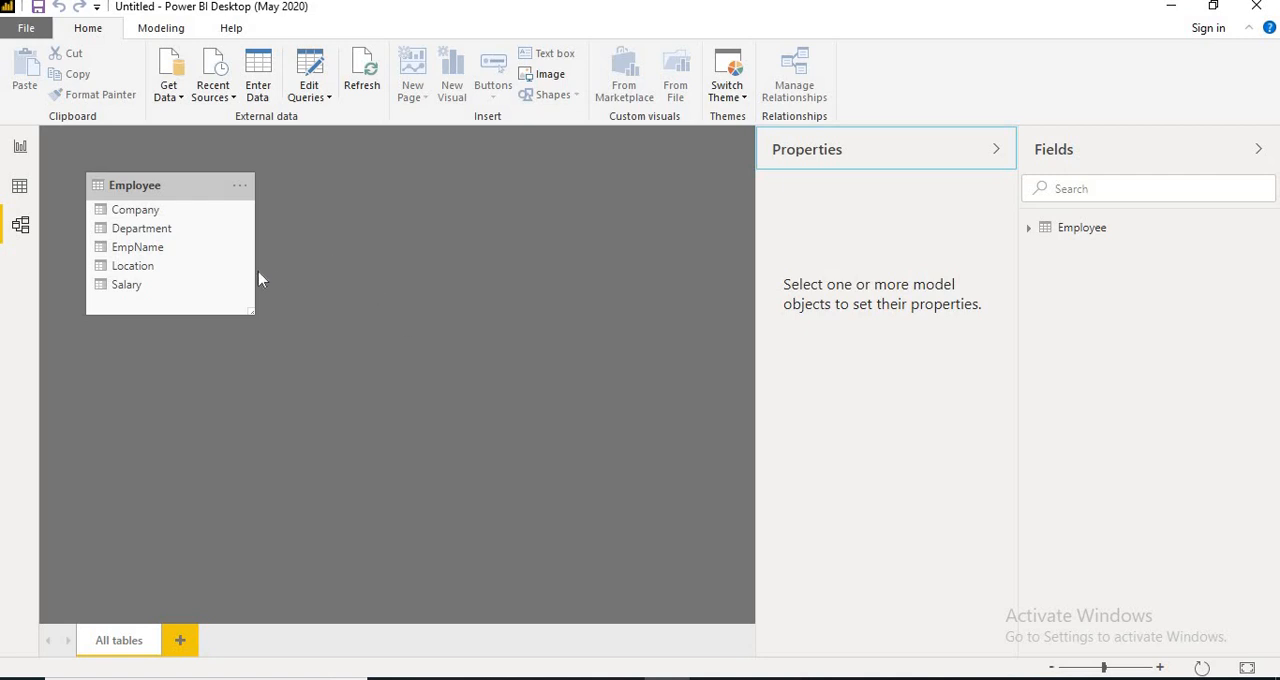
pyautogui.click(20, 148)
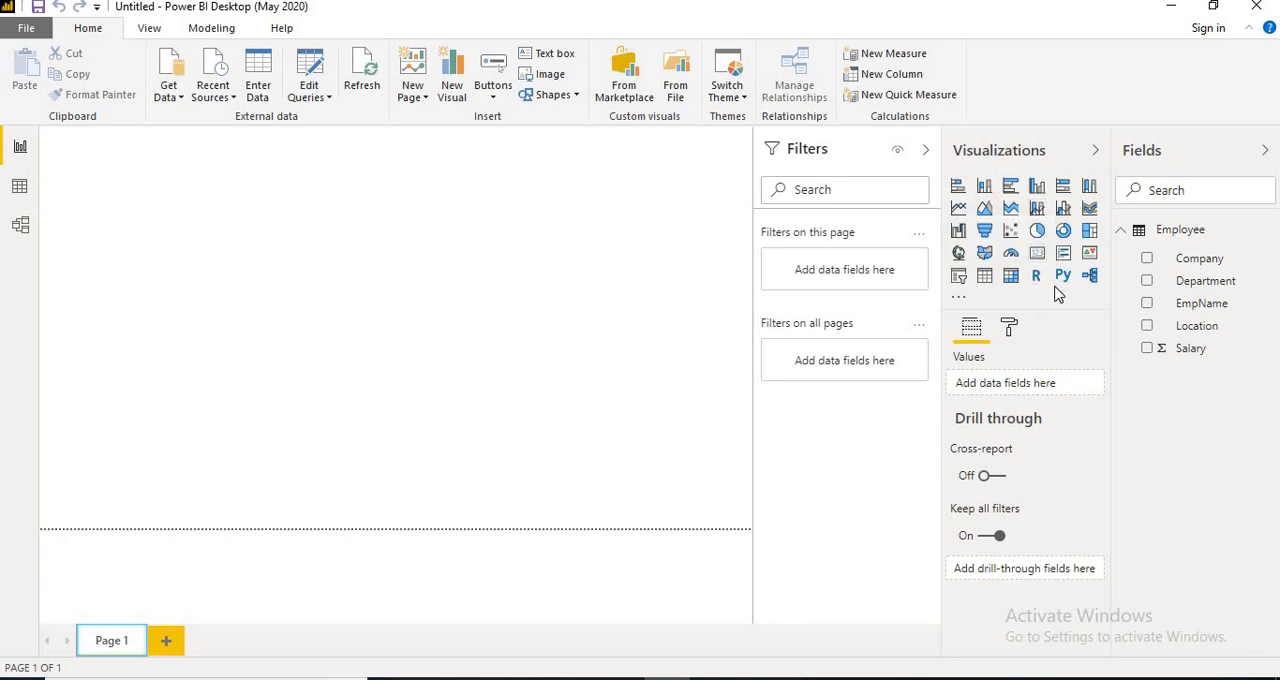
# Build a pie chart filling most of Page 1, with Company as the legend and Salary as the values.
pyautogui.click(1037, 231)
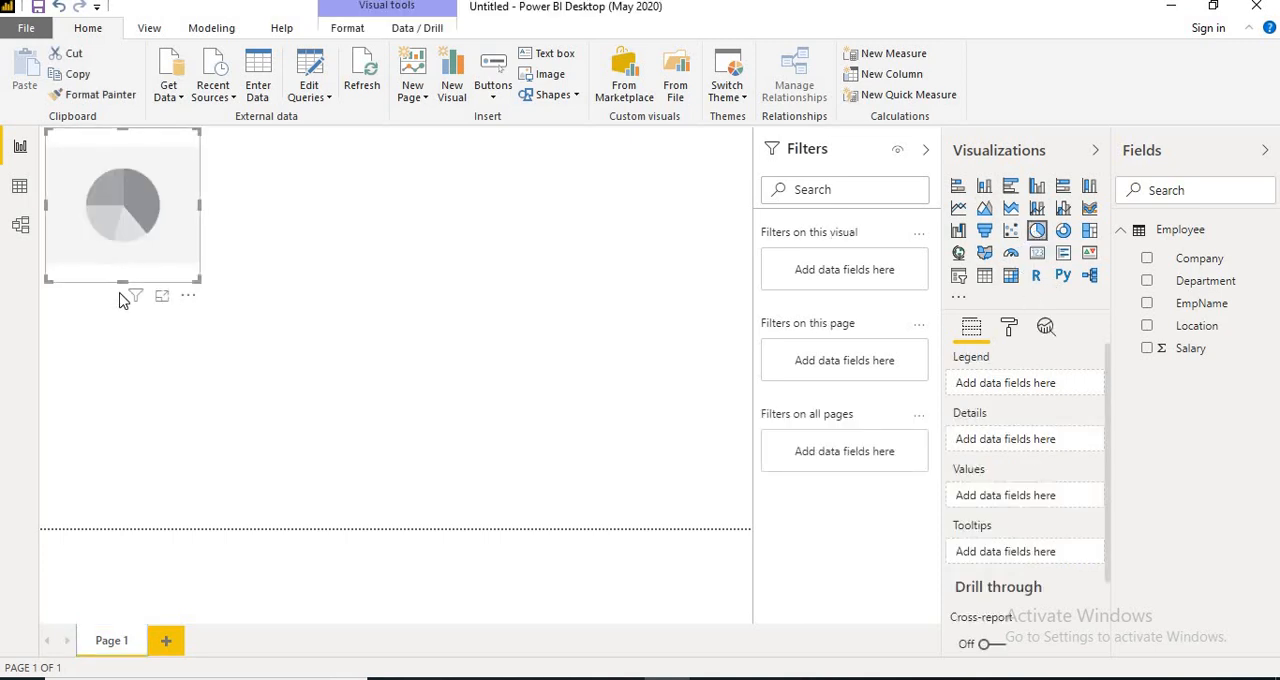
pyautogui.moveTo(195, 279); pyautogui.dragTo(726, 523)
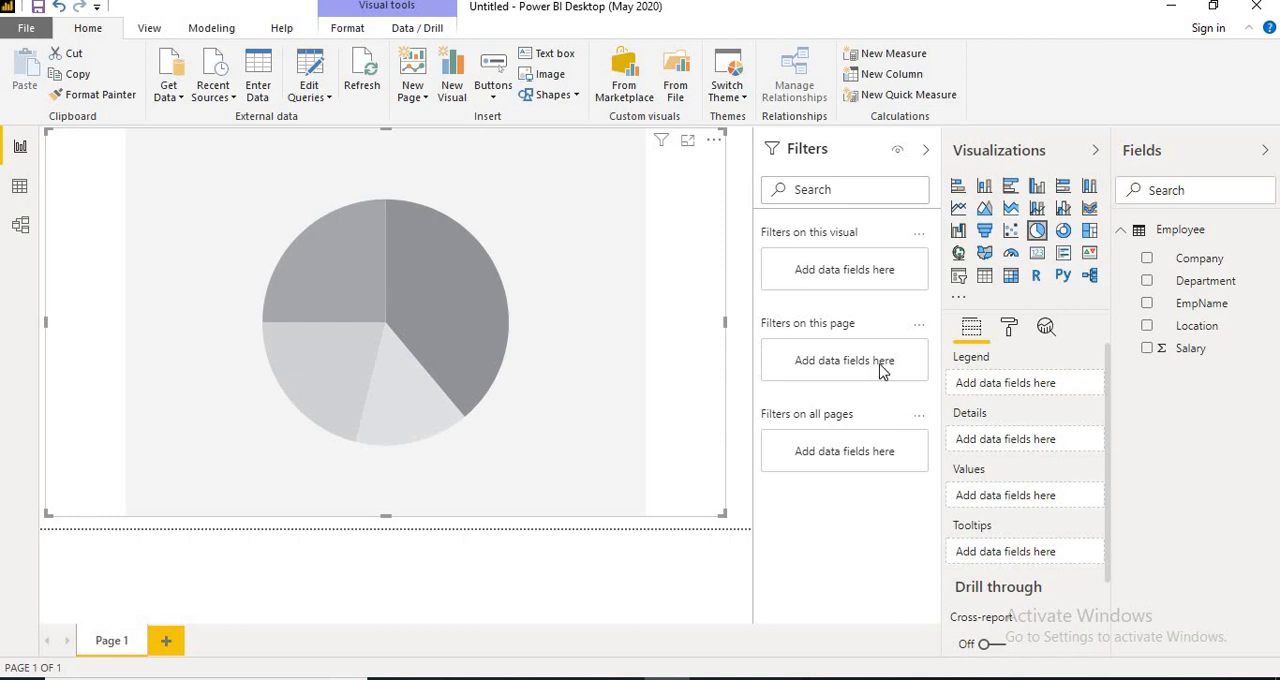
pyautogui.moveTo(1196, 262); pyautogui.dragTo(1014, 389)
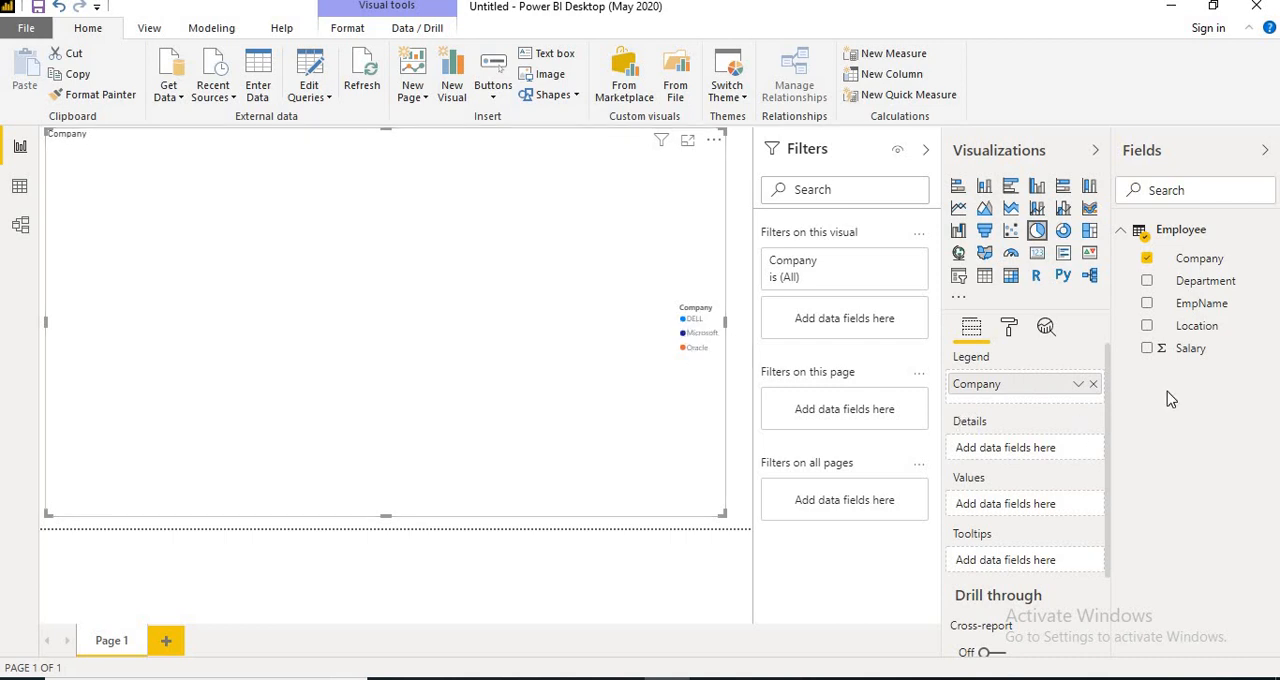
pyautogui.moveTo(1192, 354); pyautogui.dragTo(1030, 514)
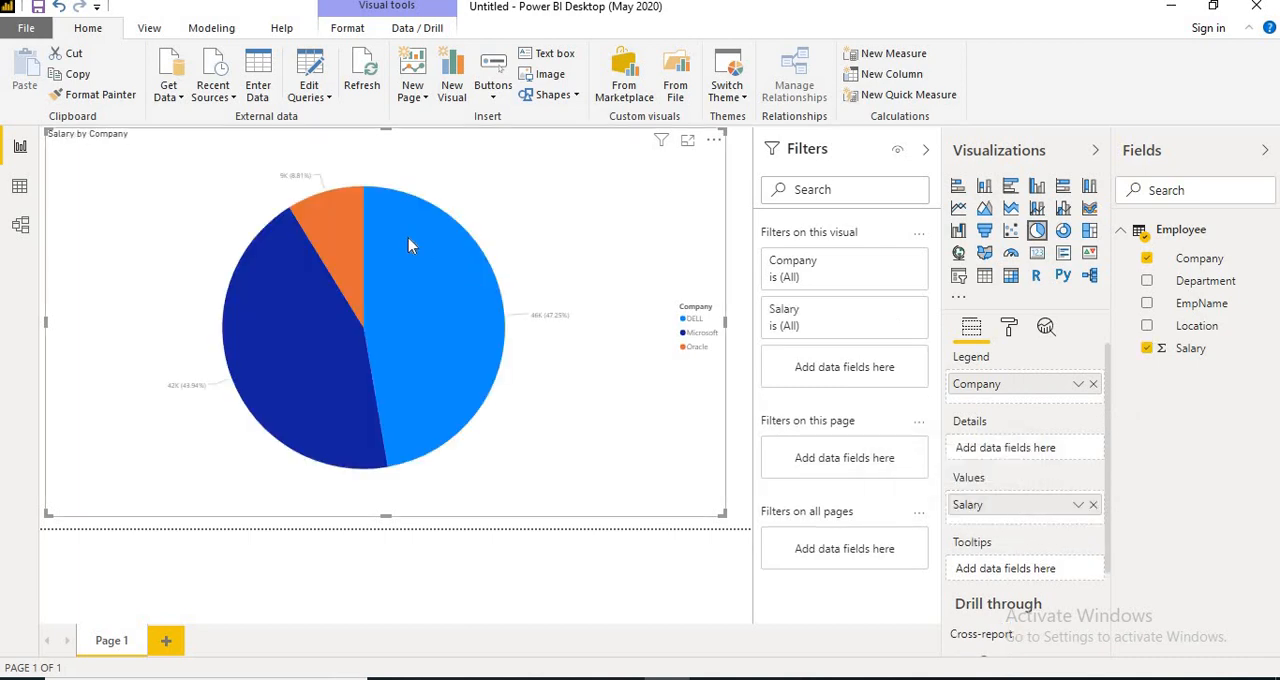
# Examine the salary share of each company in the pie chart, including in Focus mode, and return to the report.
pyautogui.moveTo(408, 246)
pyautogui.moveTo(296, 385)
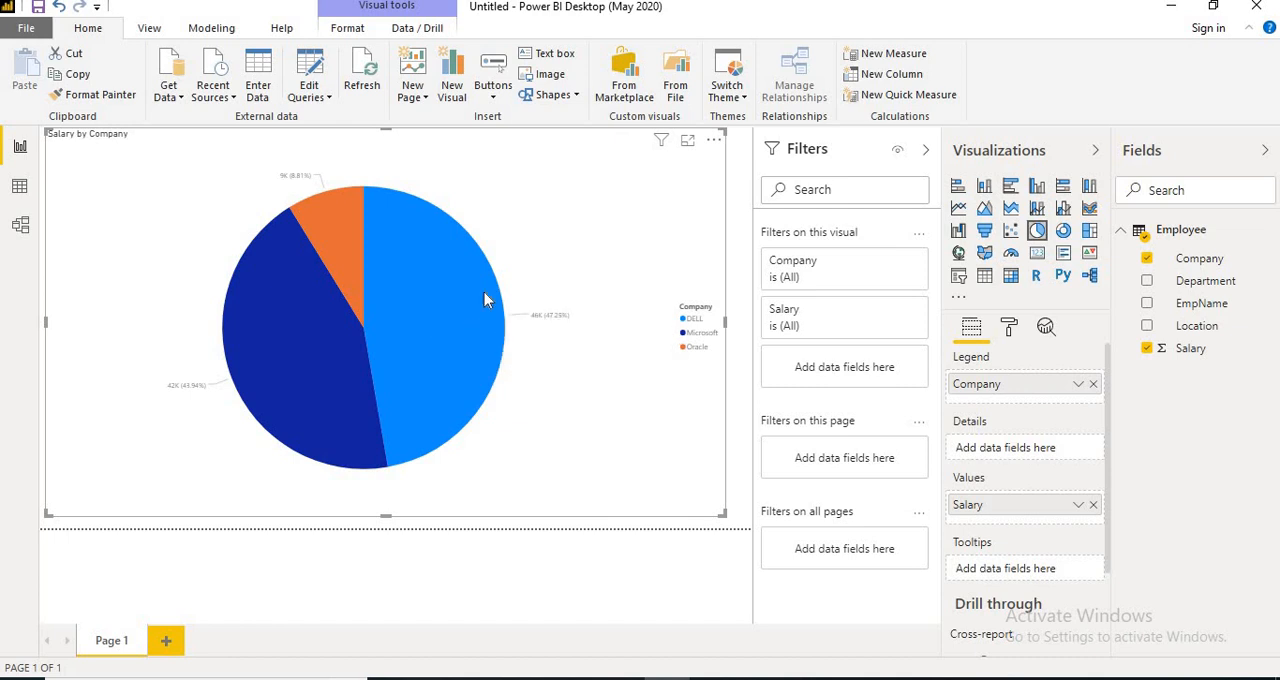
pyautogui.click(689, 146)
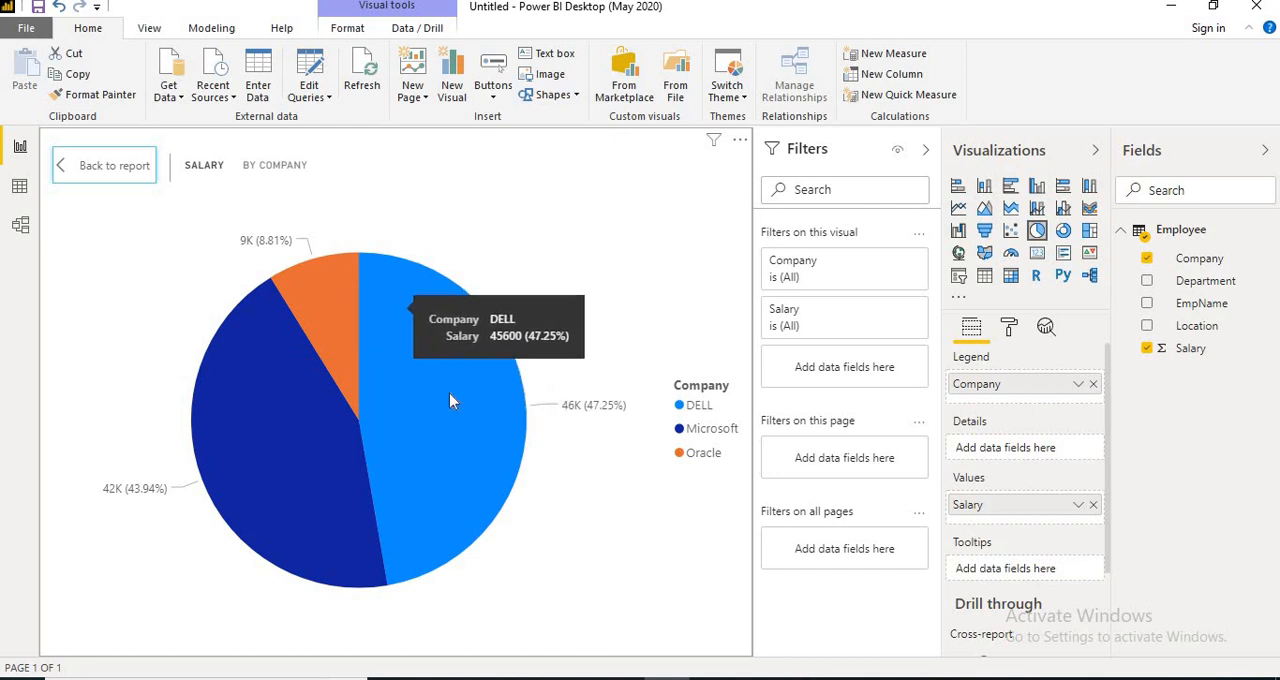
pyautogui.click(115, 168)
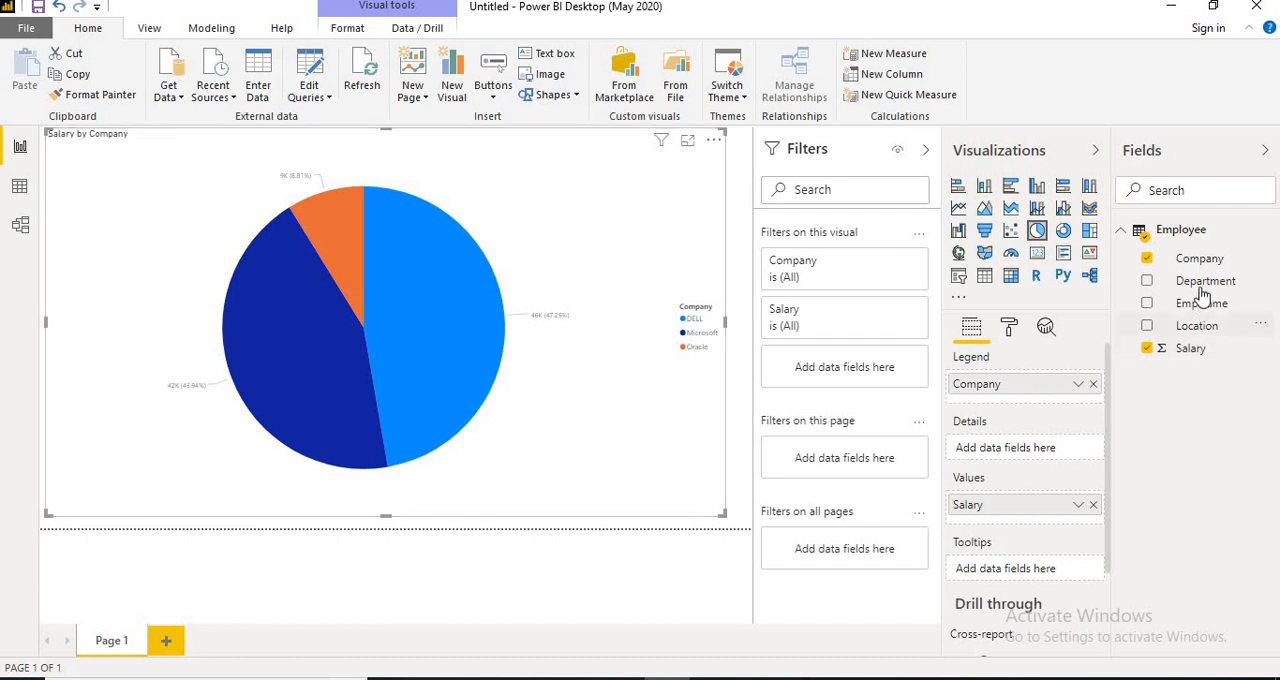
# Add Department to the pie chart's details and inspect the individual slices in Focus mode.
pyautogui.moveTo(1199, 288); pyautogui.dragTo(1014, 454)
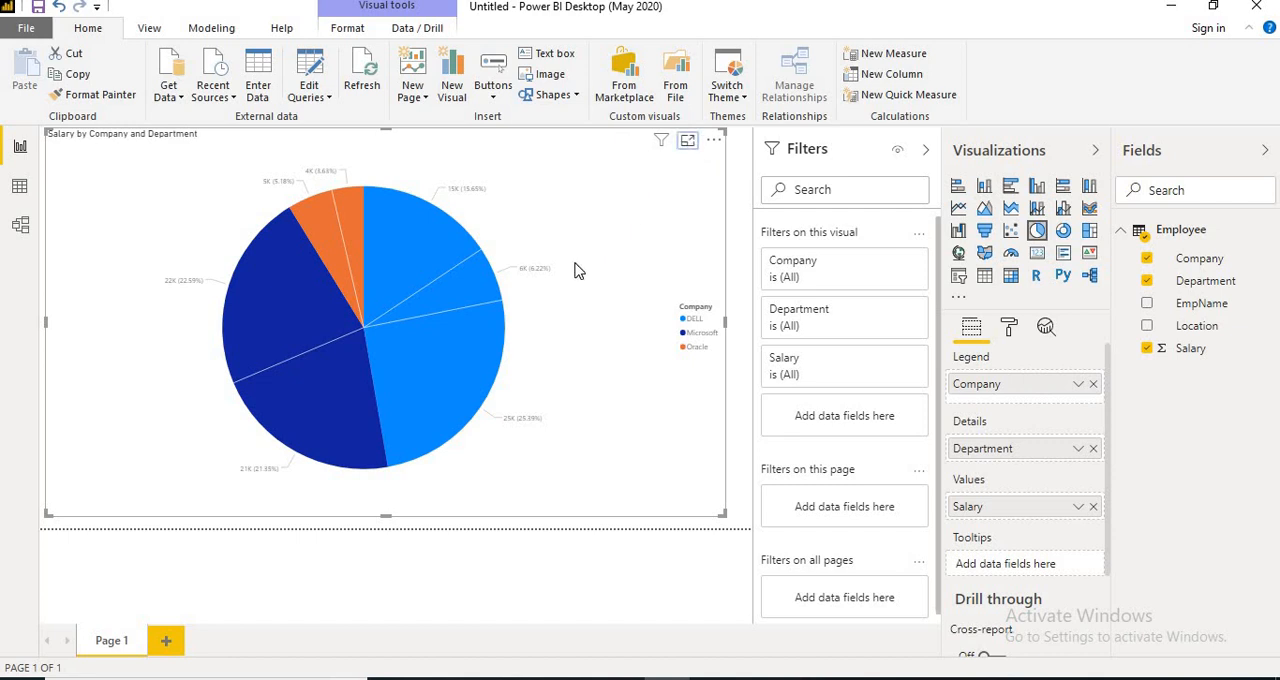
pyautogui.click(402, 336)
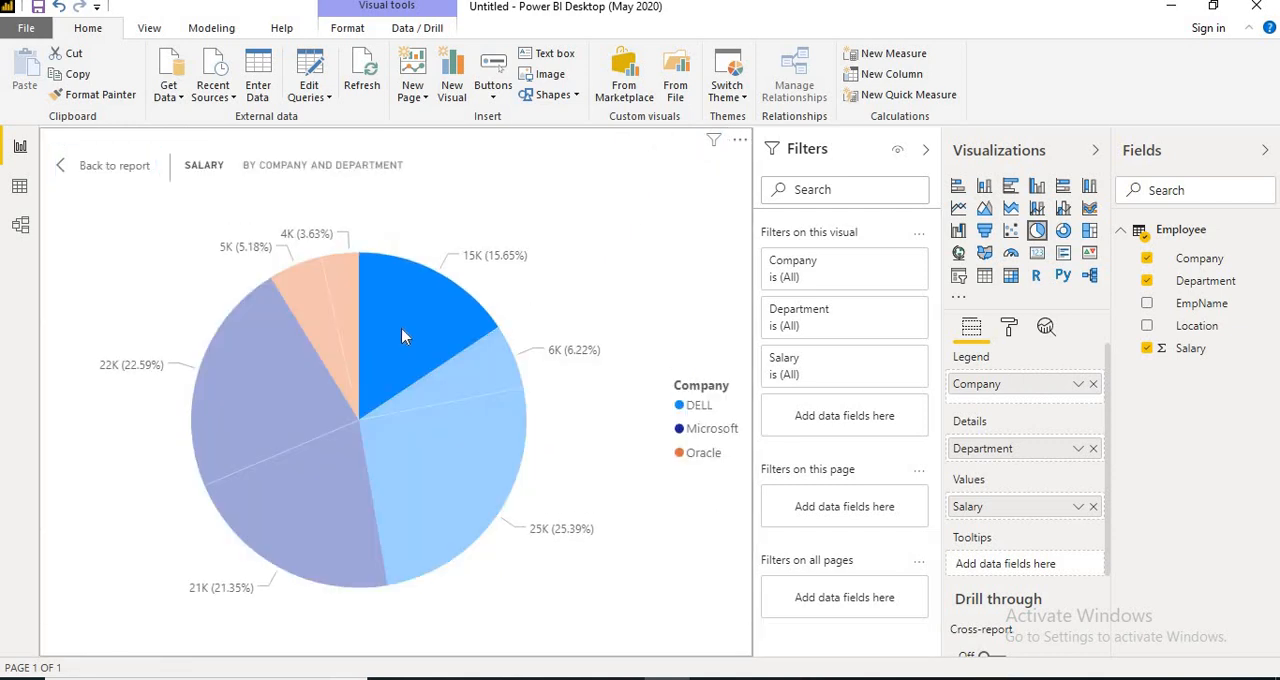
pyautogui.click(432, 458)
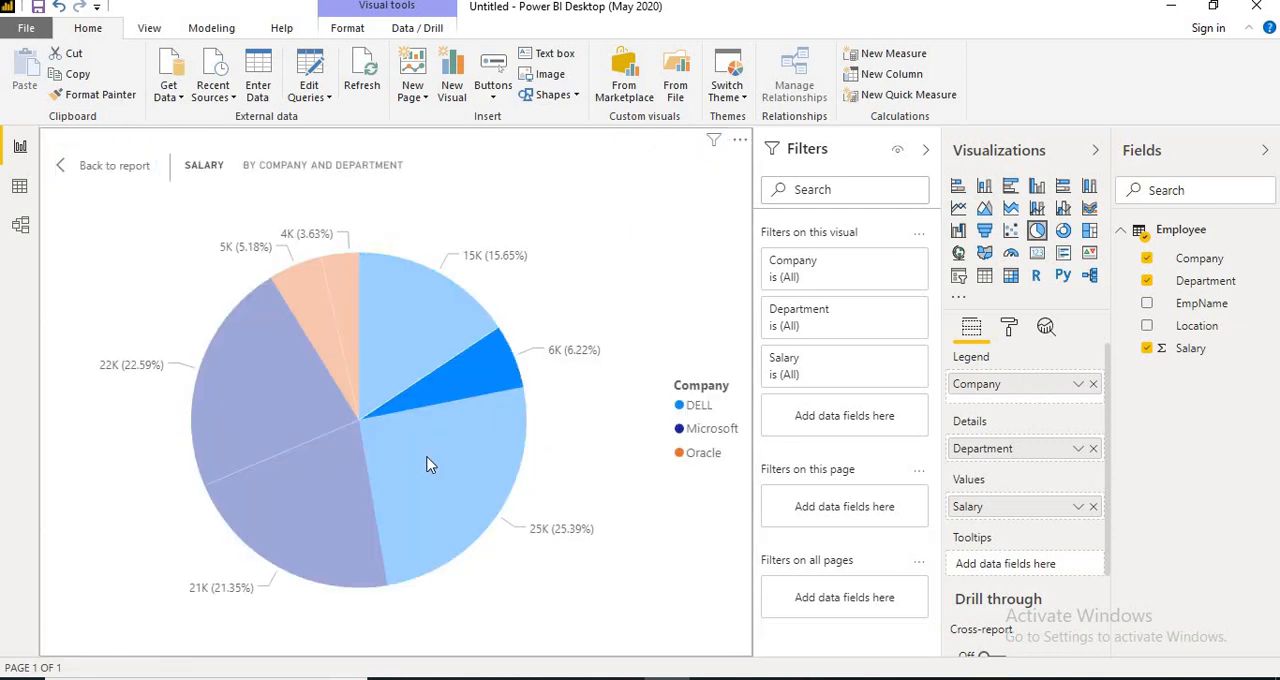
pyautogui.click(343, 303)
pyautogui.click(315, 312)
pyautogui.click(276, 361)
pyautogui.click(456, 469)
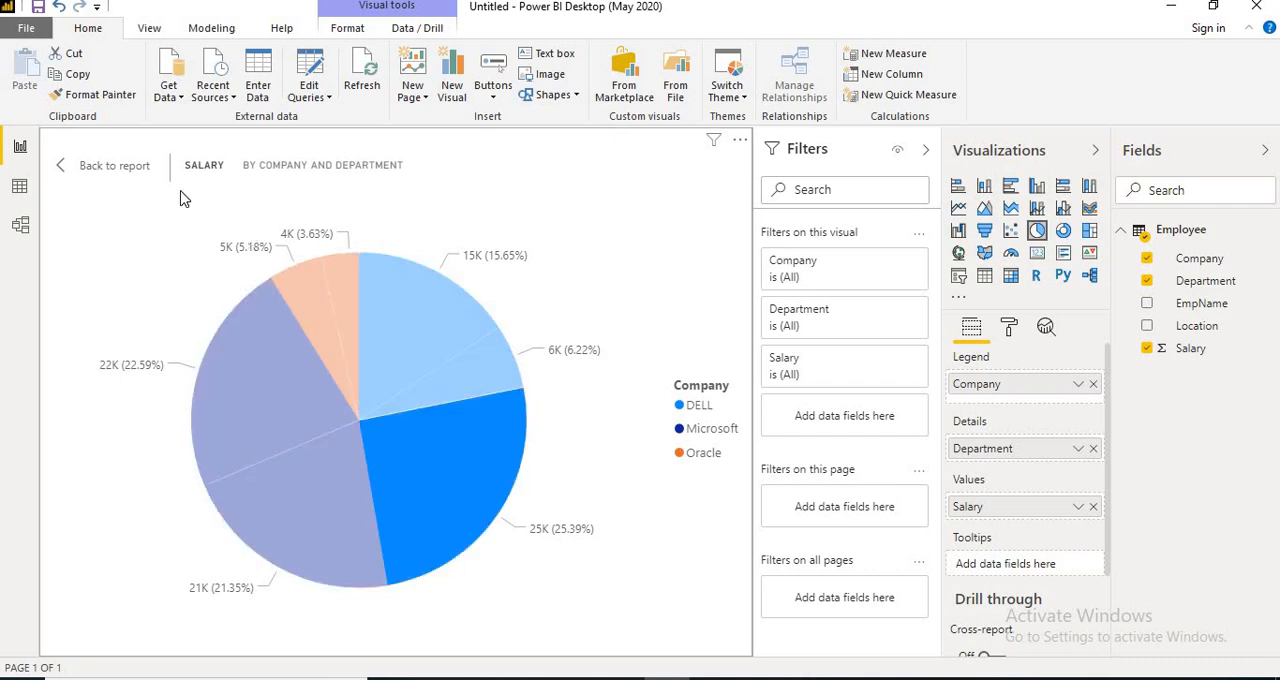
pyautogui.click(135, 166)
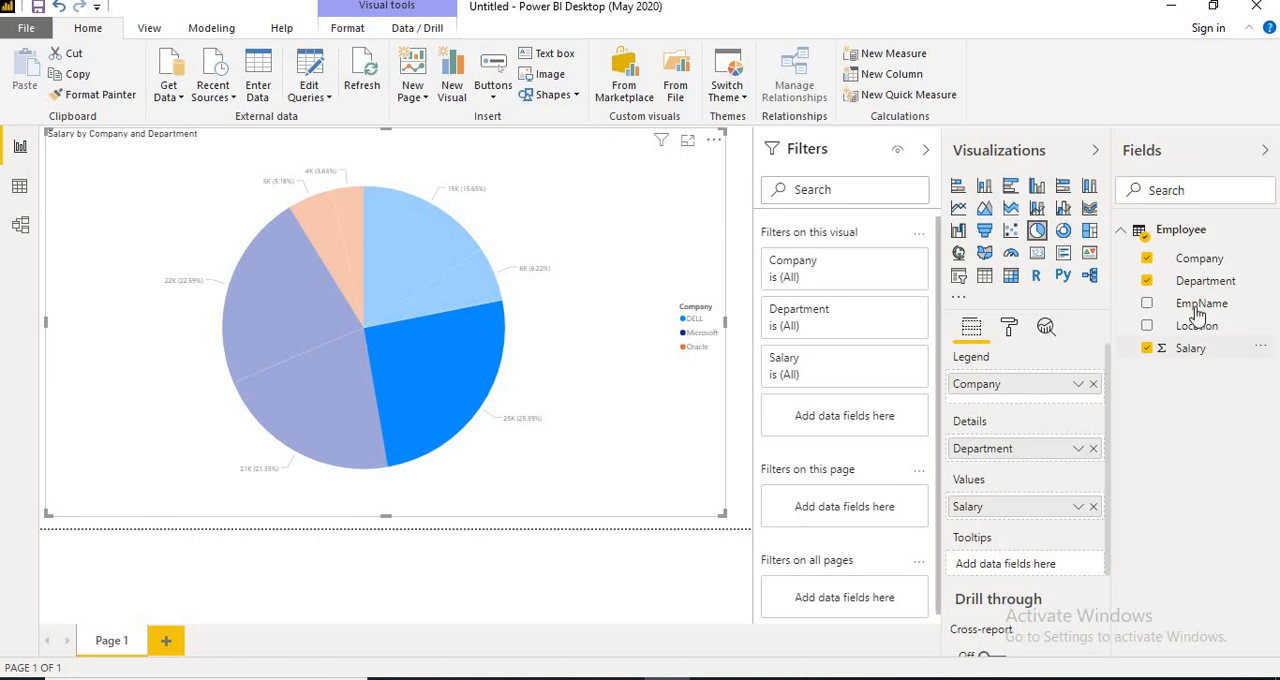
# Add Department to the pie chart's tooltips and check the slice tooltips in Focus mode.
pyautogui.moveTo(1194, 289); pyautogui.dragTo(1034, 566)
pyautogui.click(687, 141)
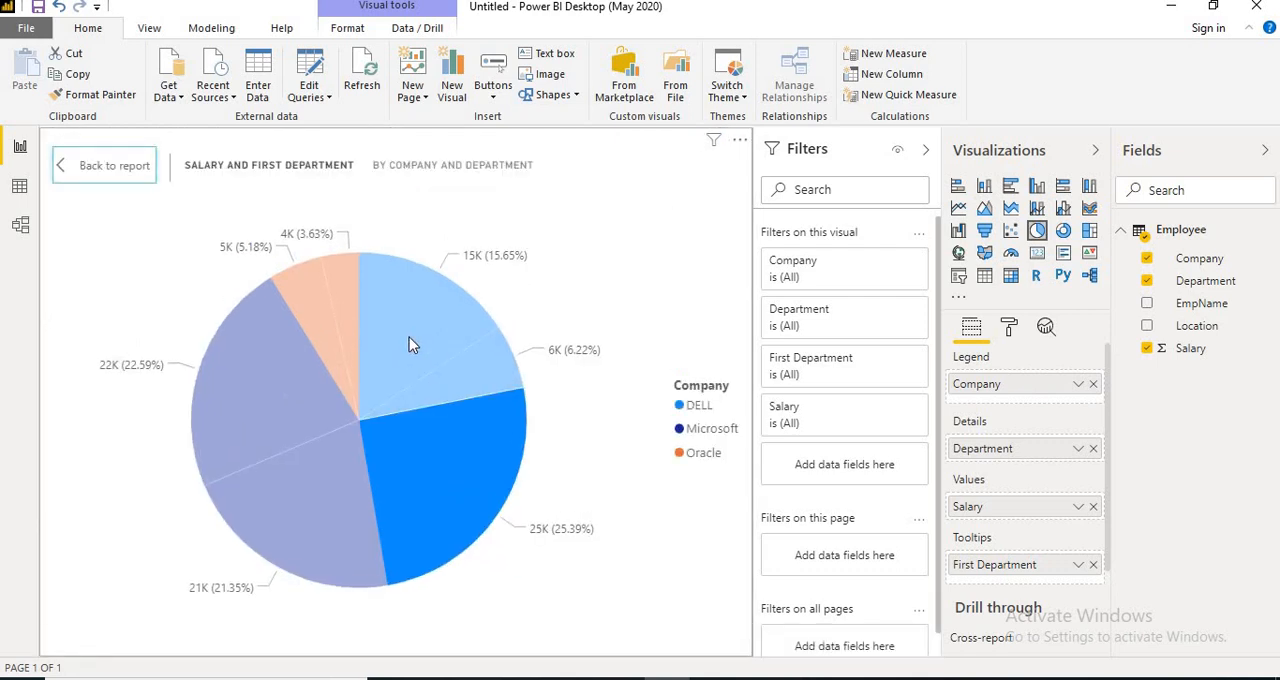
pyautogui.moveTo(409, 338)
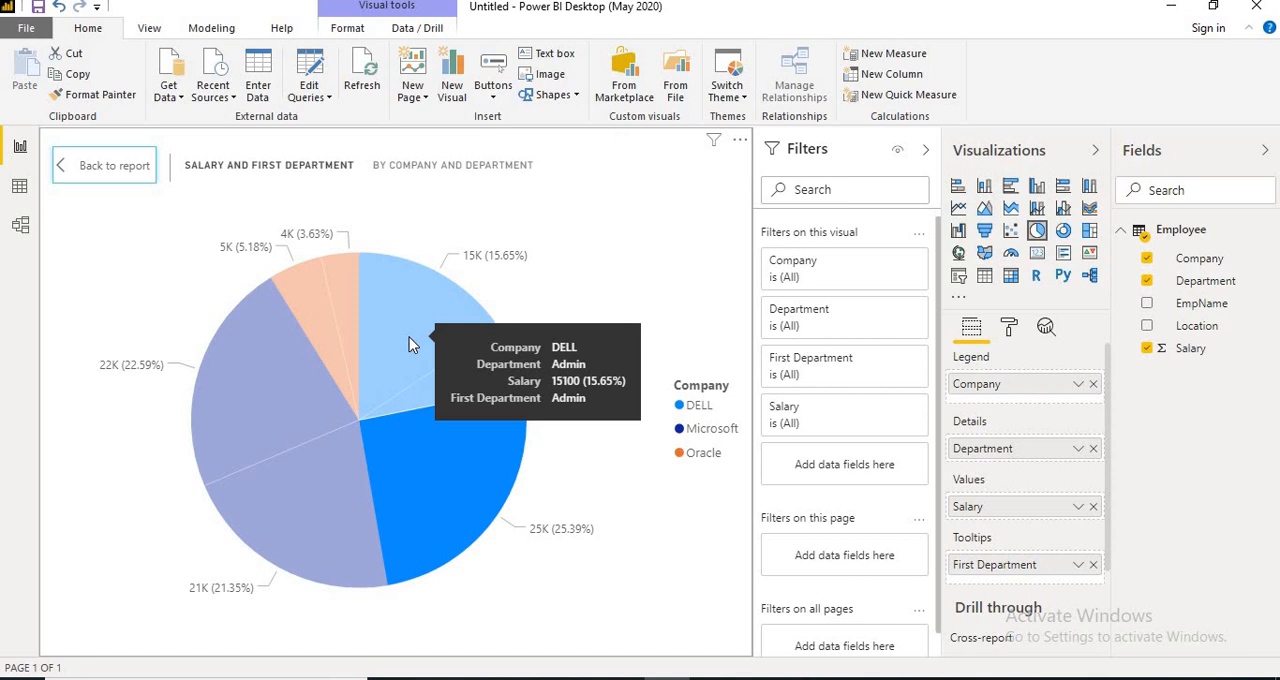
pyautogui.moveTo(440, 470)
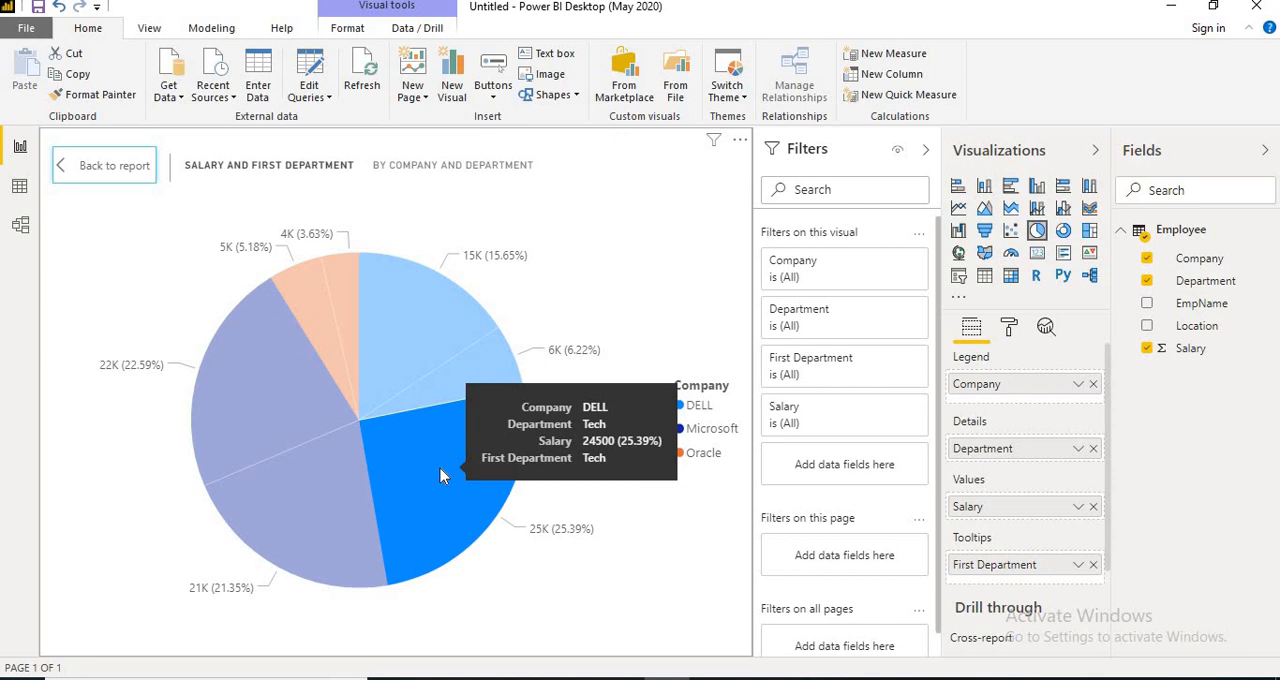
pyautogui.click(445, 388)
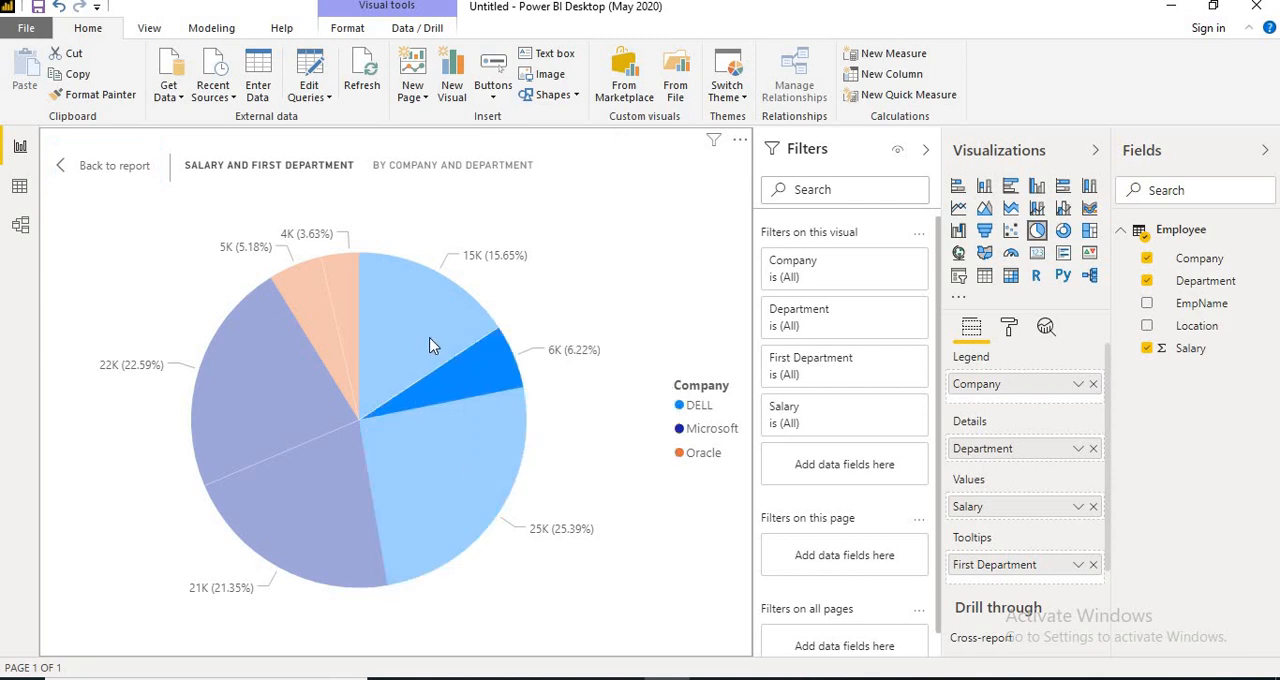
# Highlight the Oracle and Microsoft slices of the pie chart in Focus mode and return to the report.
pyautogui.click(326, 315)
pyautogui.click(347, 314)
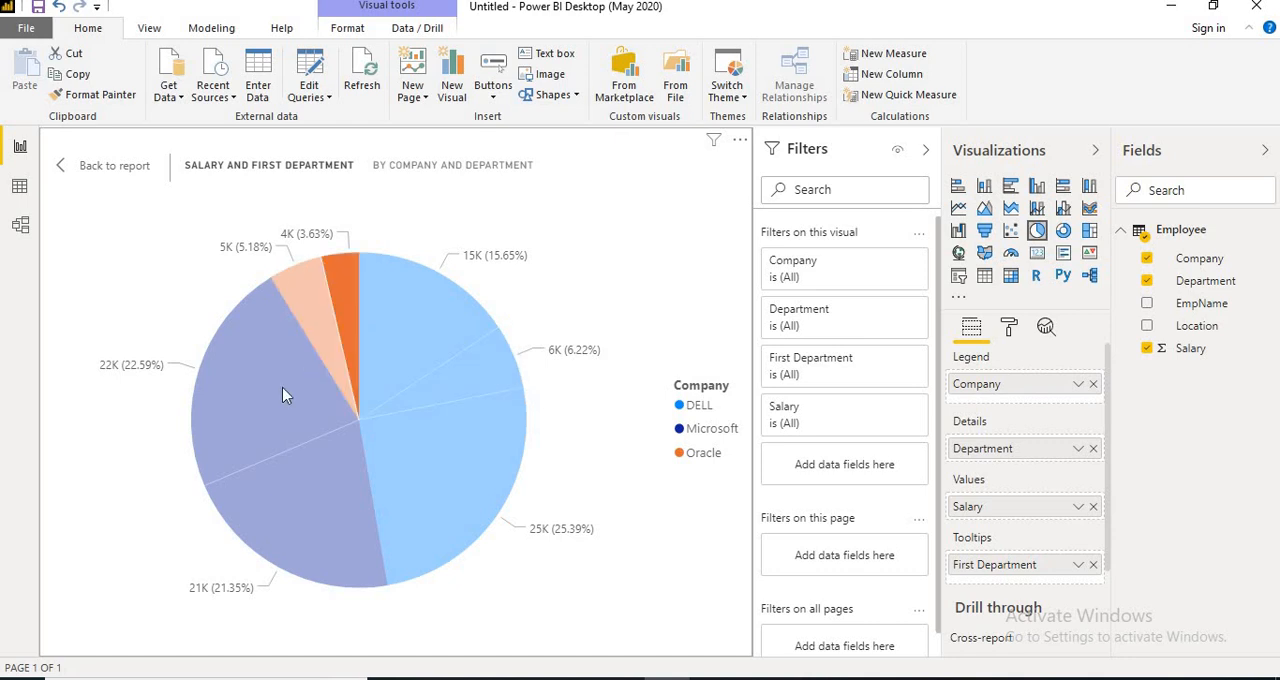
pyautogui.click(283, 388)
pyautogui.doubleClick(351, 431)
pyautogui.click(344, 356)
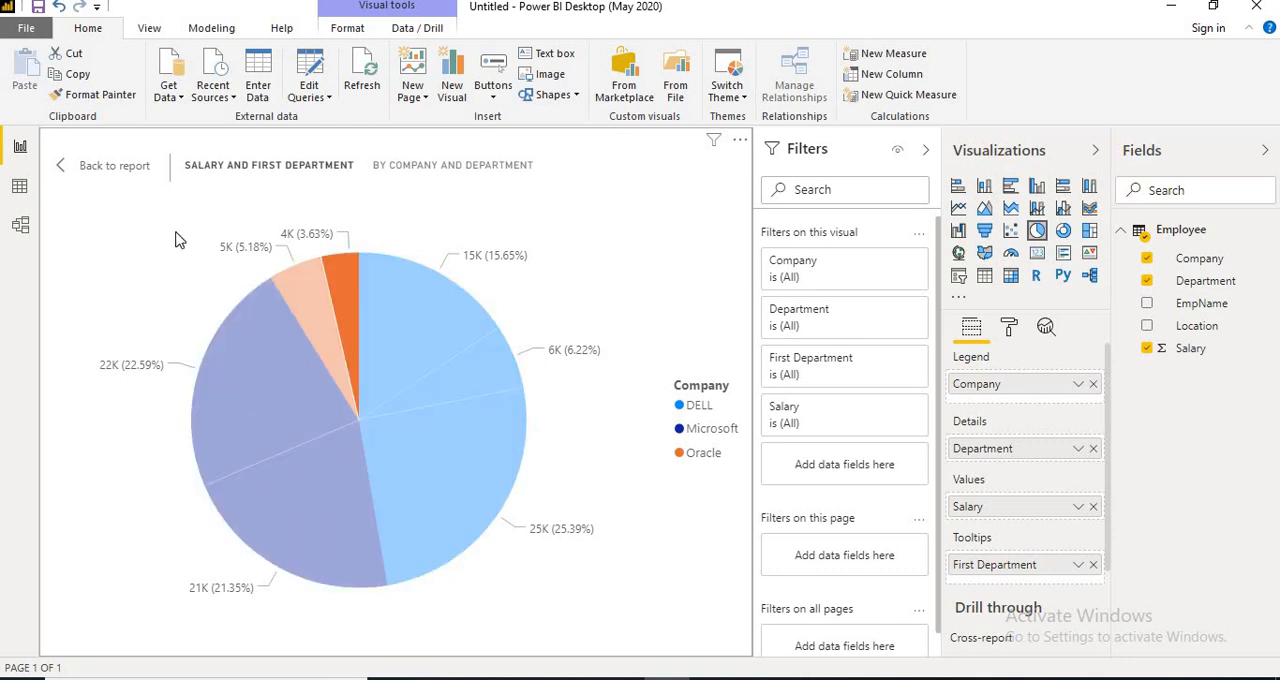
pyautogui.click(112, 167)
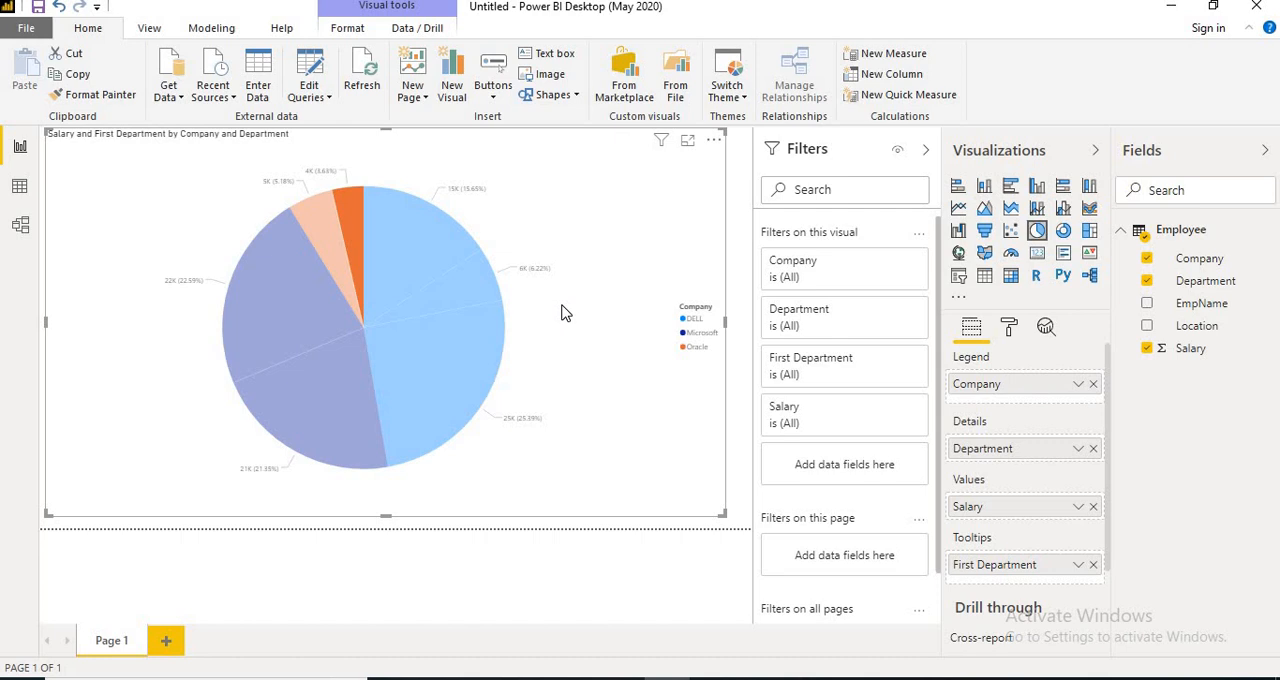
# Clear the slice highlight and examine the chart by company through its DELL and Oracle legend entries and individual DELL slices.
pyautogui.click(606, 383)
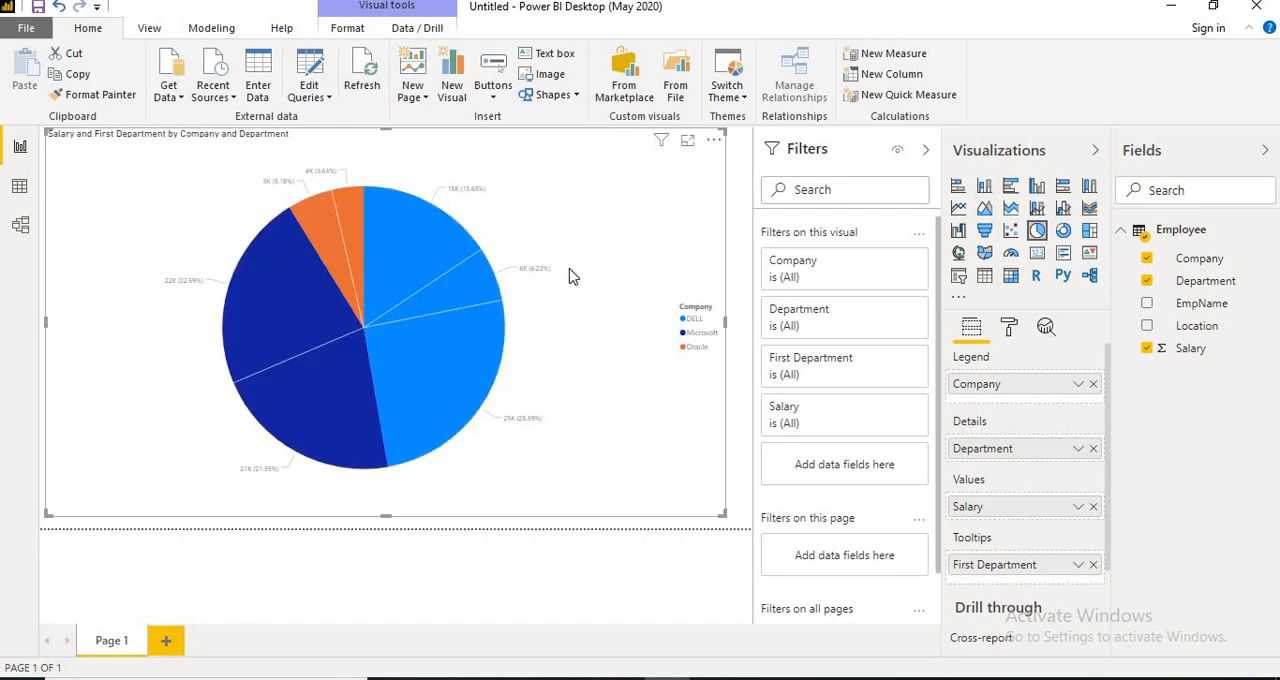
pyautogui.click(694, 315)
pyautogui.click(691, 349)
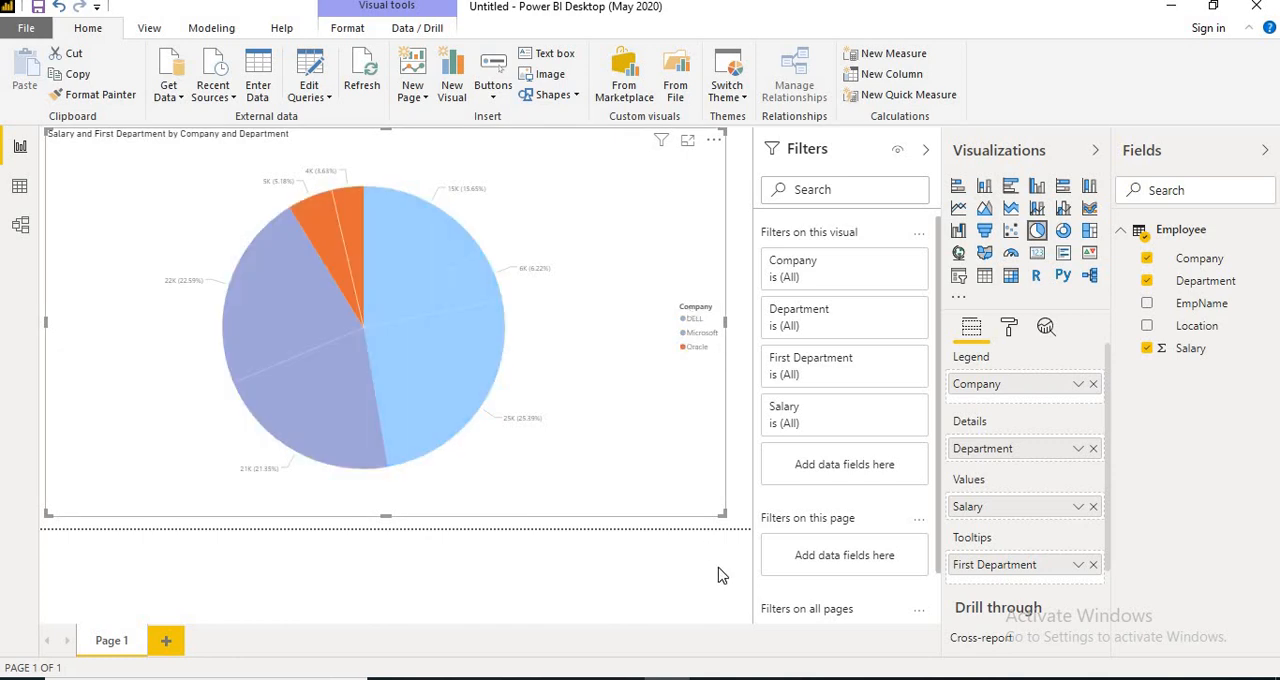
pyautogui.click(410, 252)
pyautogui.click(420, 344)
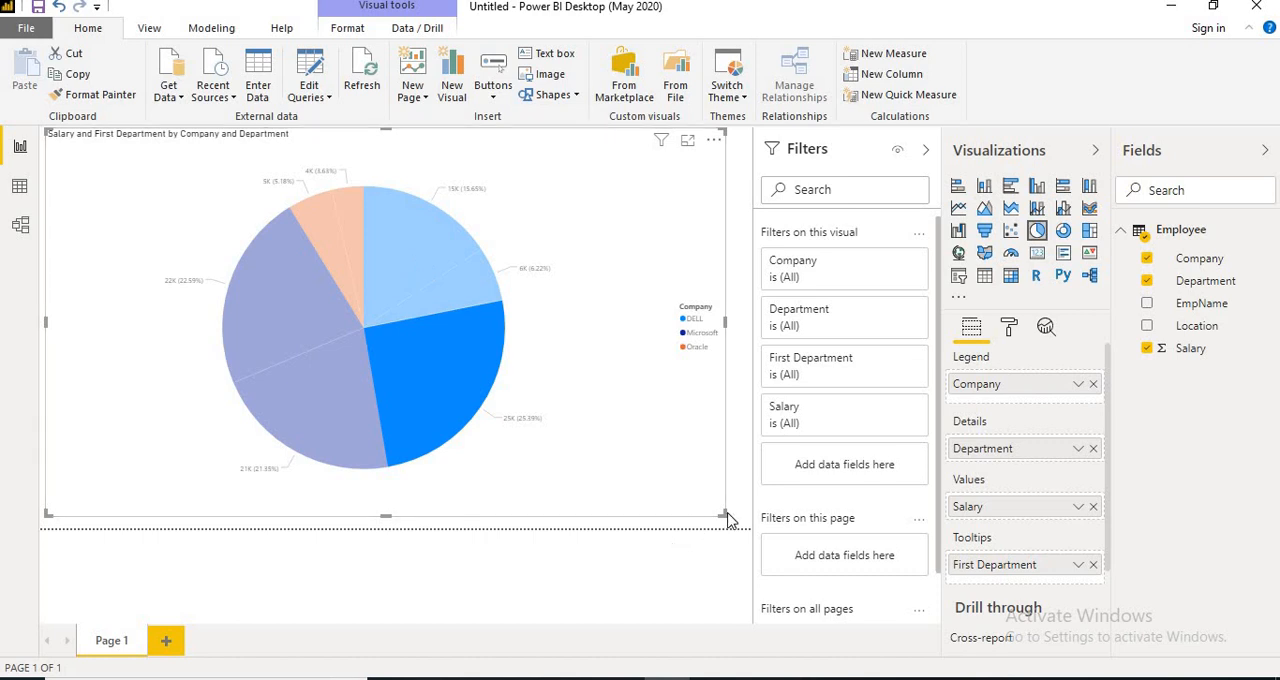
# Shrink the pie chart into the page's upper-left corner and place an enlarged table visual beside it.
pyautogui.moveTo(312, 477); pyautogui.dragTo(265, 288)
pyautogui.click(692, 240)
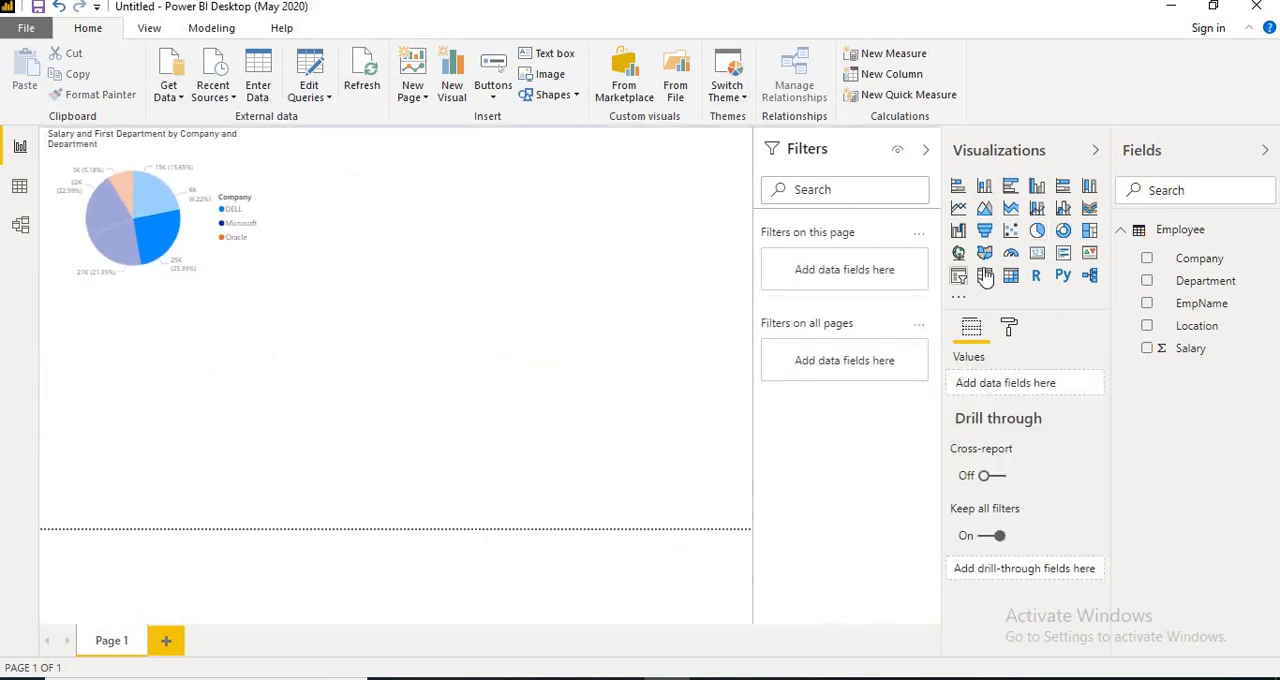
pyautogui.click(985, 277)
pyautogui.moveTo(120, 371); pyautogui.dragTo(339, 207)
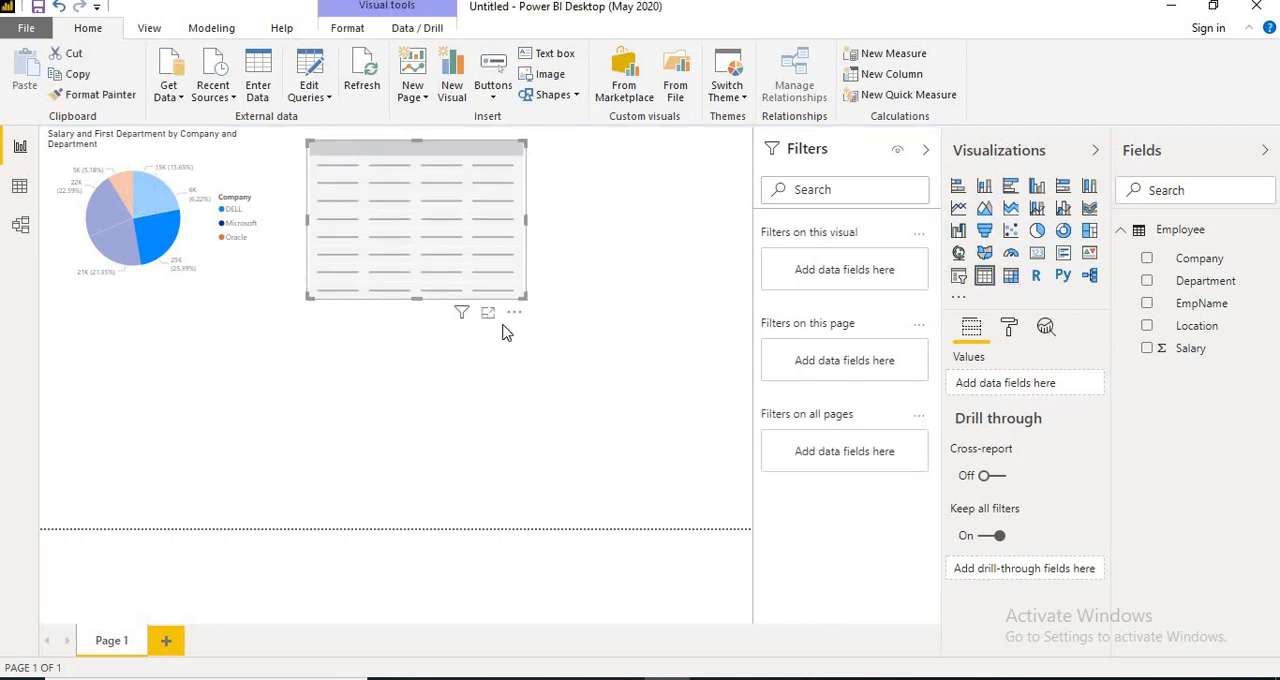
pyautogui.moveTo(525, 300); pyautogui.dragTo(700, 346)
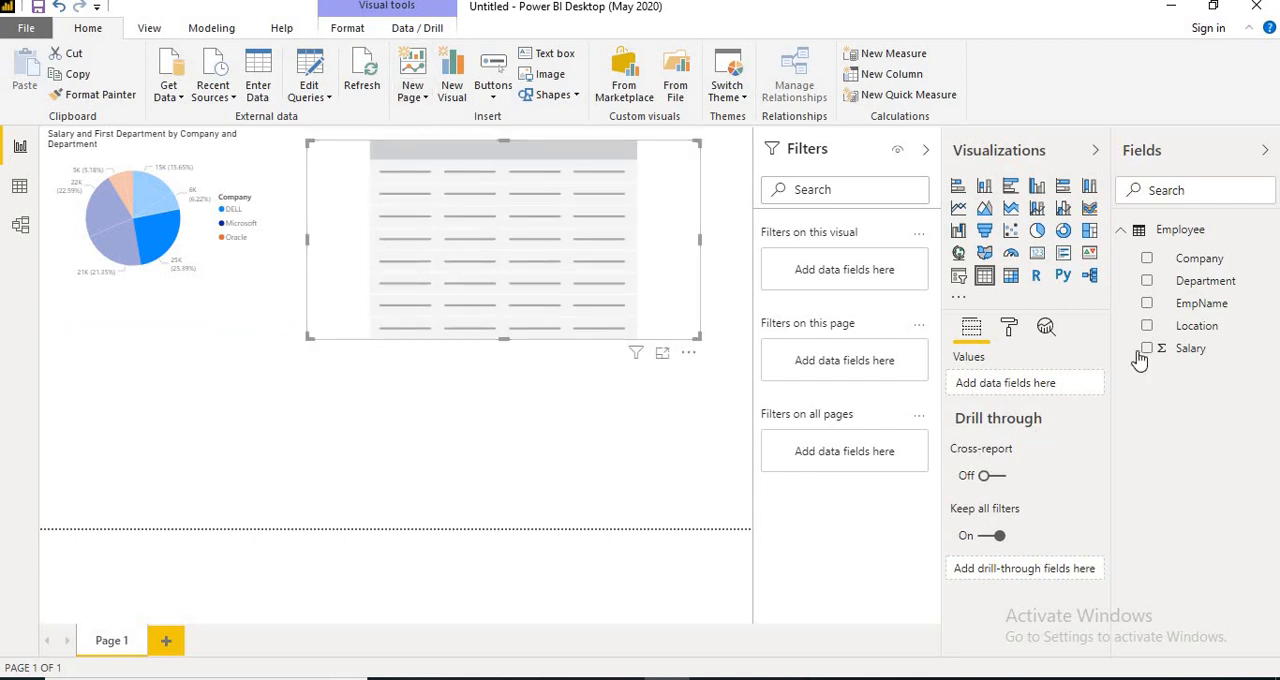
# Add Company, Department and Salary to the table's values and enlarge the table slightly.
pyautogui.moveTo(1185, 262); pyautogui.dragTo(1025, 400)
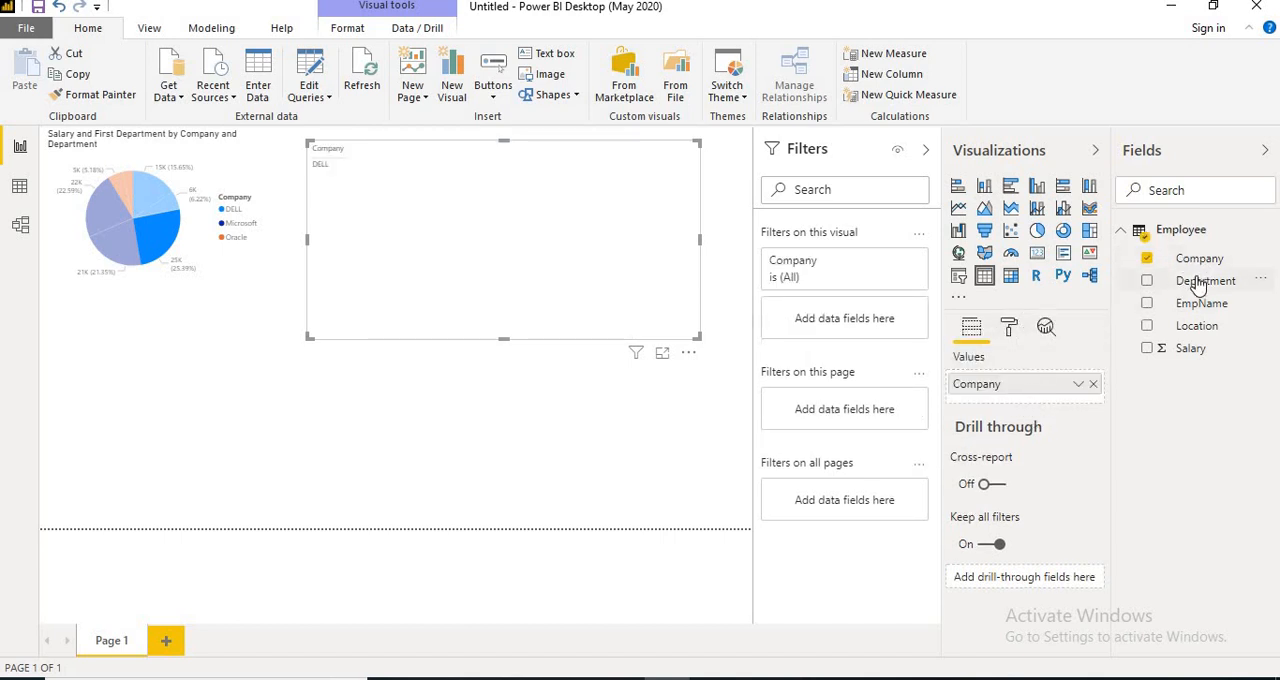
pyautogui.moveTo(1195, 285); pyautogui.dragTo(1013, 407)
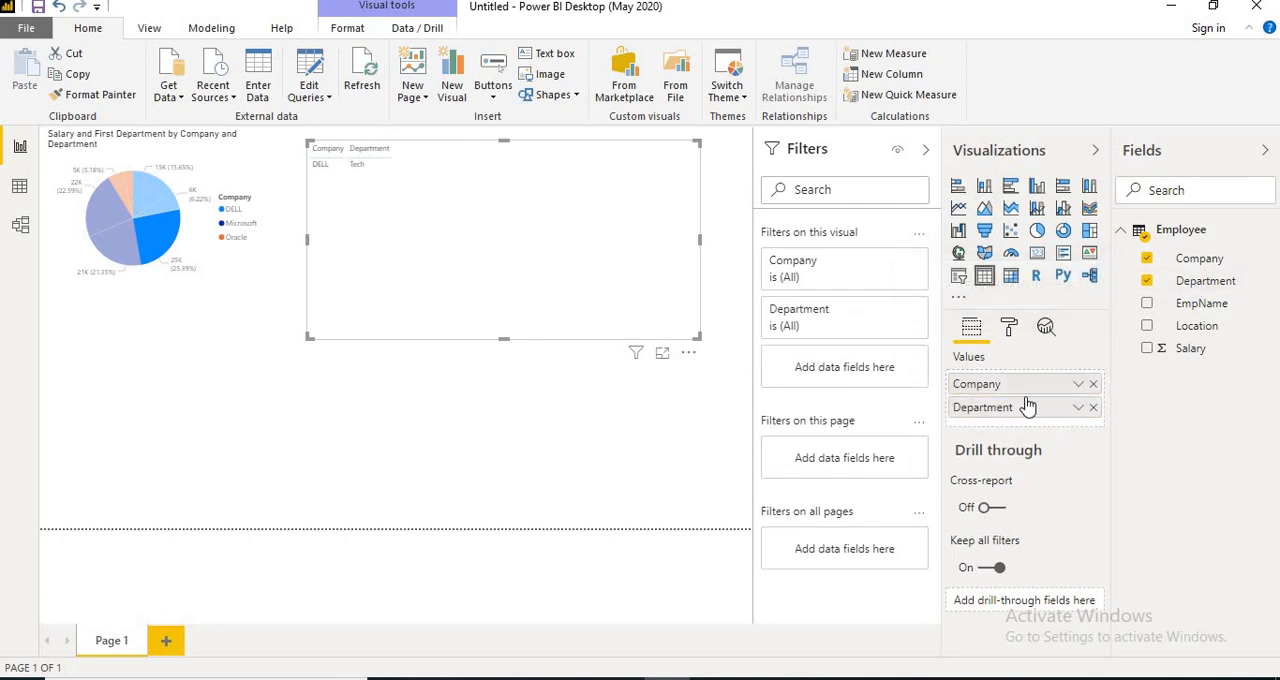
pyautogui.moveTo(1192, 348); pyautogui.dragTo(1018, 430)
pyautogui.moveTo(700, 338); pyautogui.dragTo(720, 347)
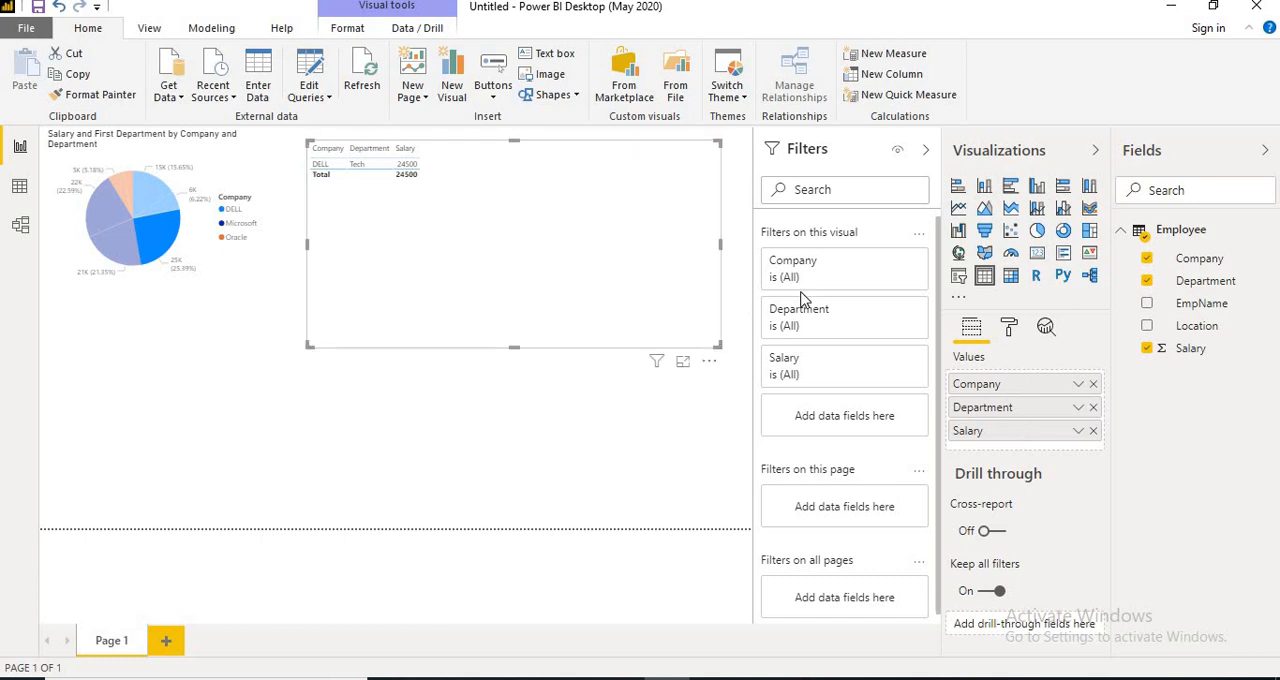
# Cross-filter the table by selecting different pie chart slices in turn, and clear the slice selection to list all rows.
pyautogui.click(166, 355)
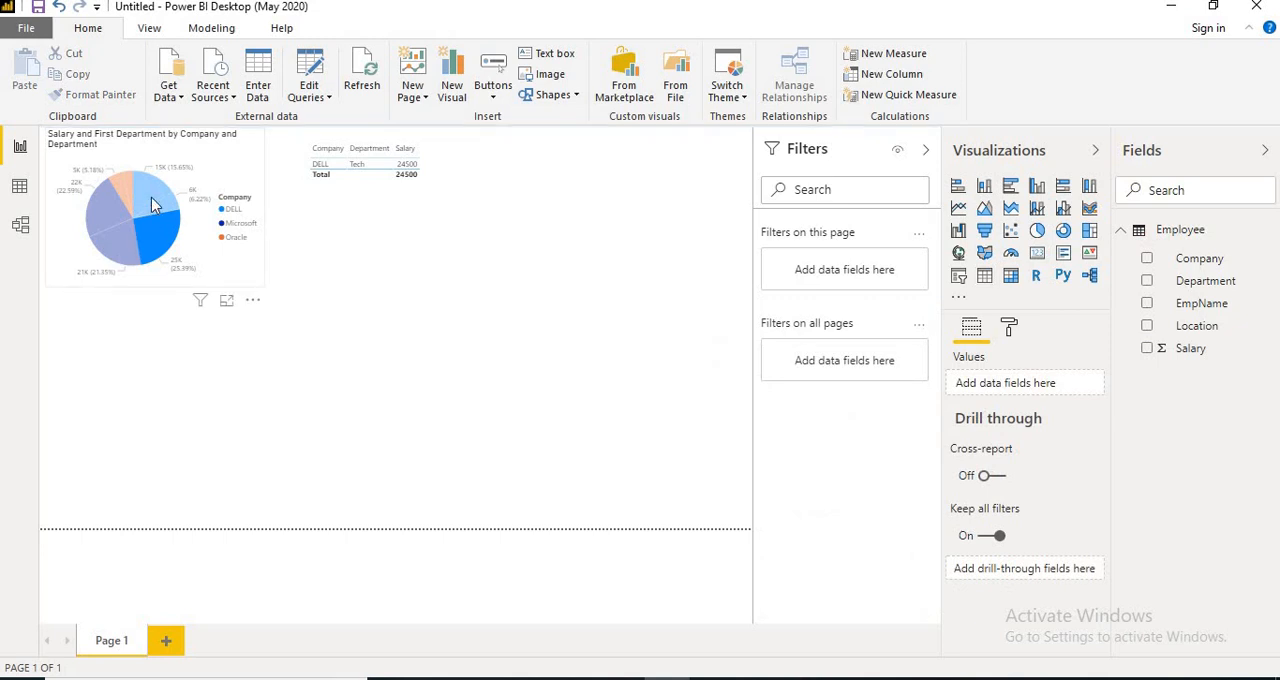
pyautogui.click(152, 205)
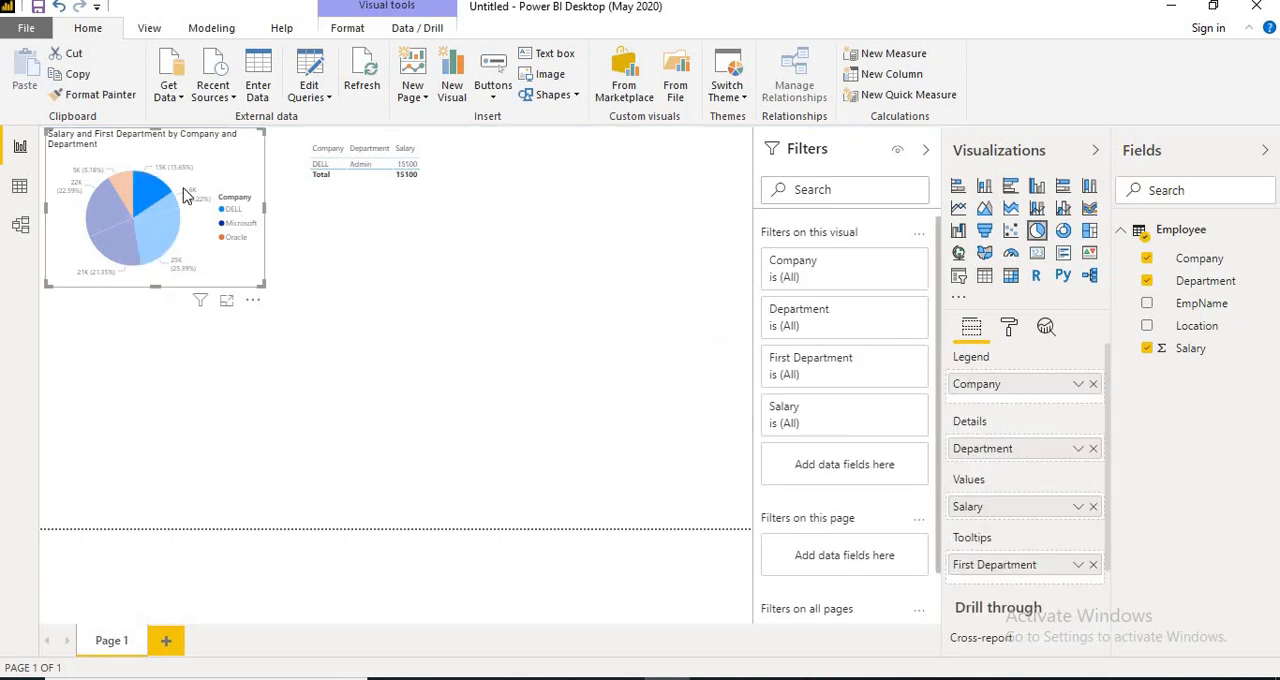
pyautogui.click(123, 190)
pyautogui.click(93, 220)
pyautogui.click(110, 244)
pyautogui.click(164, 233)
pyautogui.click(127, 182)
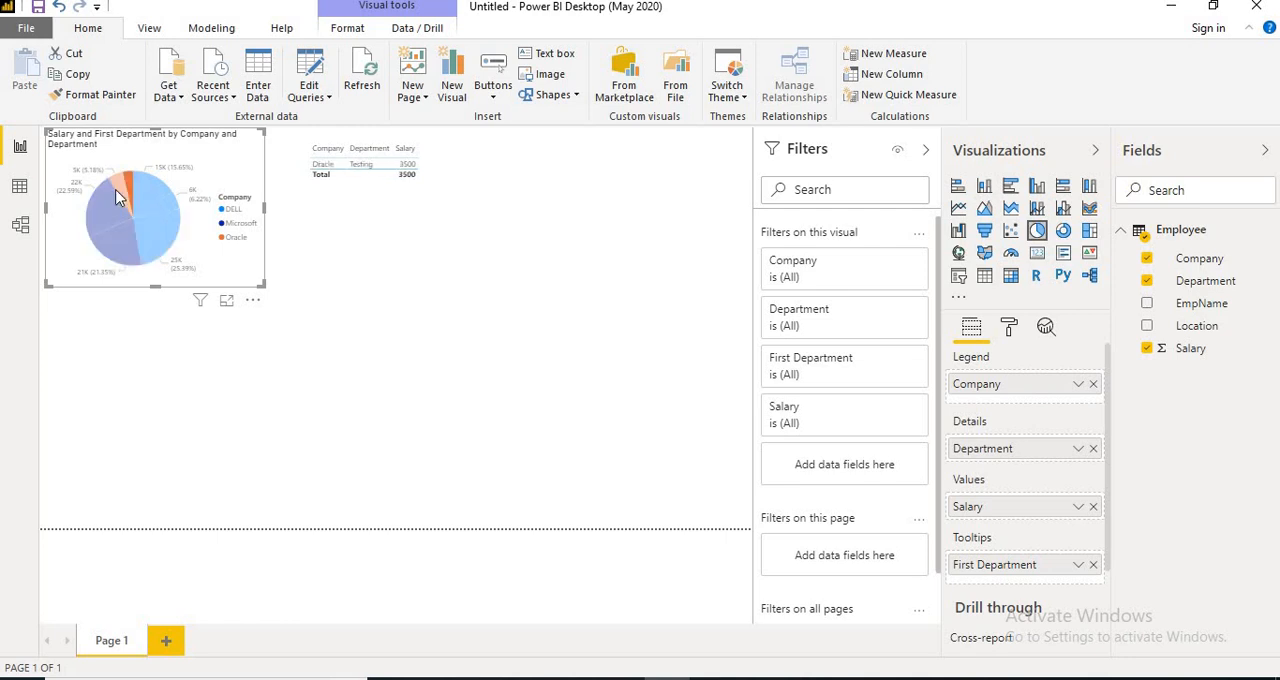
pyautogui.click(229, 371)
pyautogui.click(313, 342)
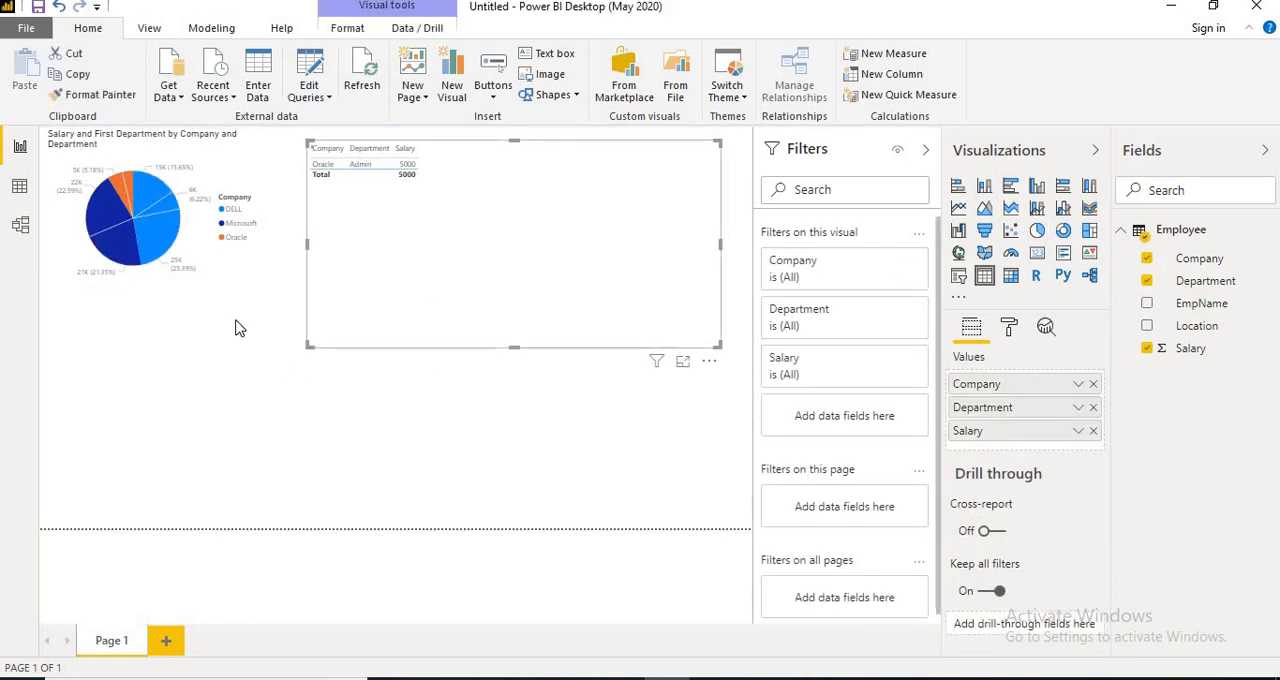
pyautogui.click(241, 414)
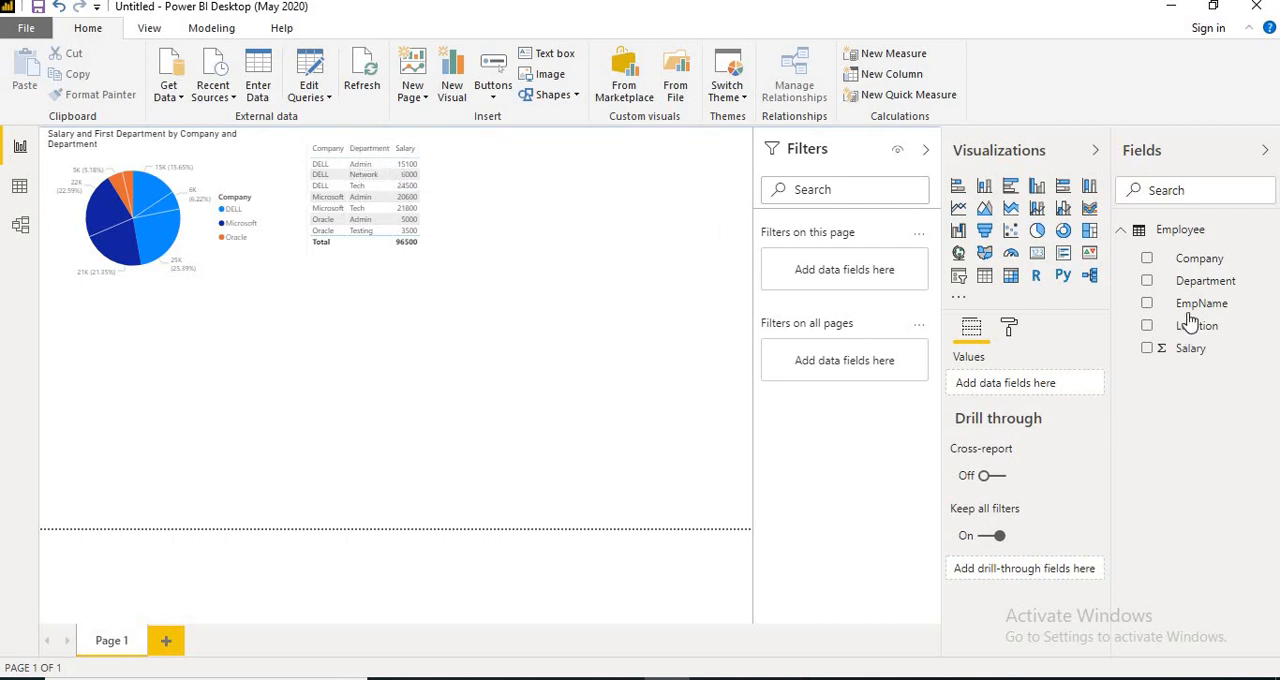
# Sort the table by Department in ascending order and add EmpName as its last column.
pyautogui.moveTo(1147, 303)
pyautogui.mouseDown()
pyautogui.moveTo(1075, 370)
pyautogui.moveTo(1150, 318)
pyautogui.mouseUp()
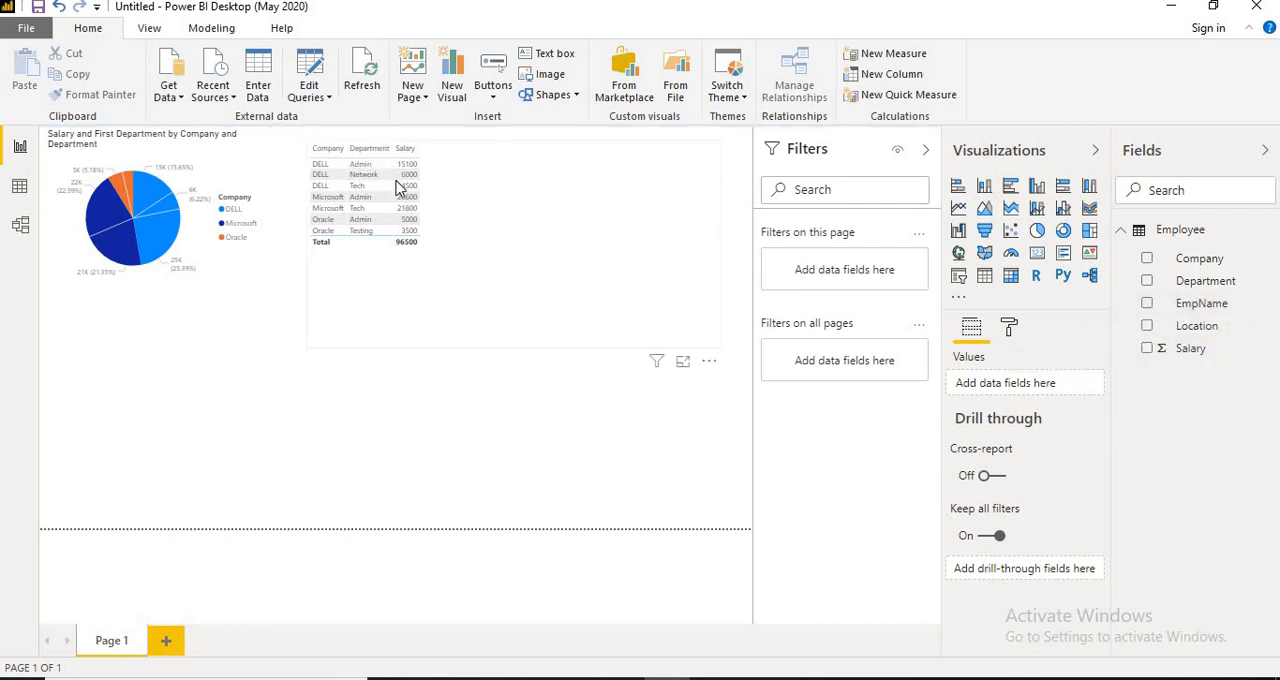
pyautogui.click(383, 152)
pyautogui.click(383, 152)
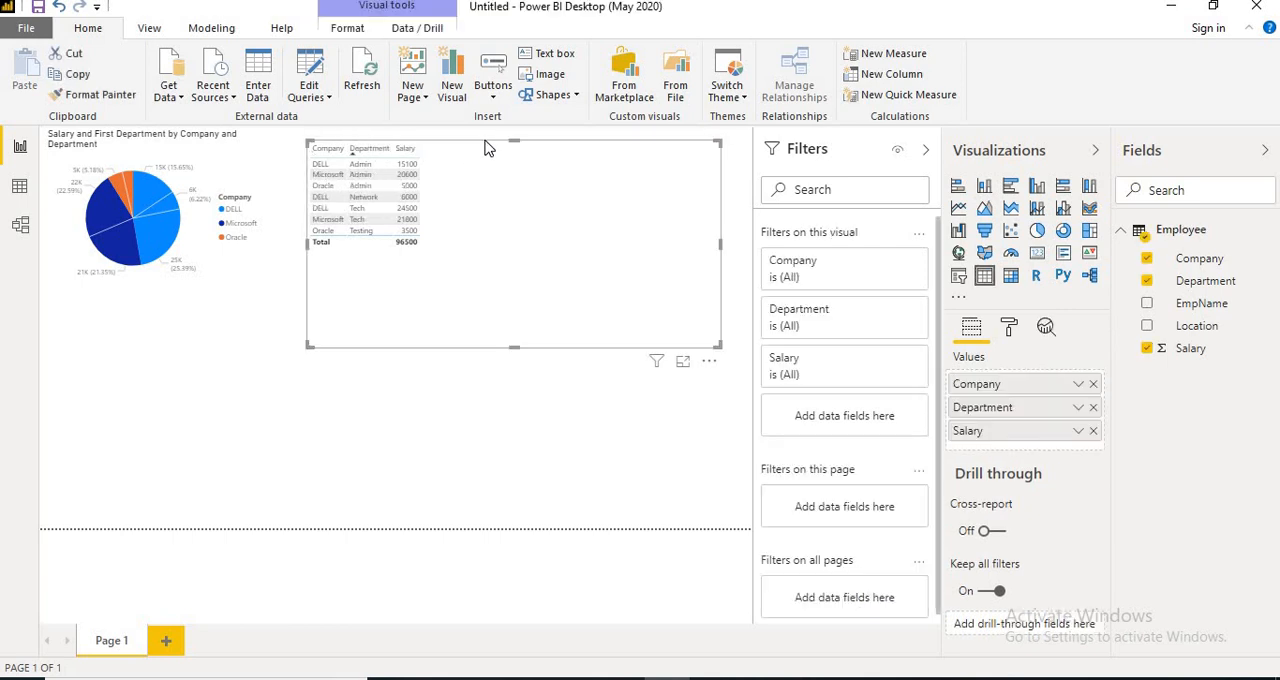
pyautogui.moveTo(1188, 305); pyautogui.dragTo(1014, 449)
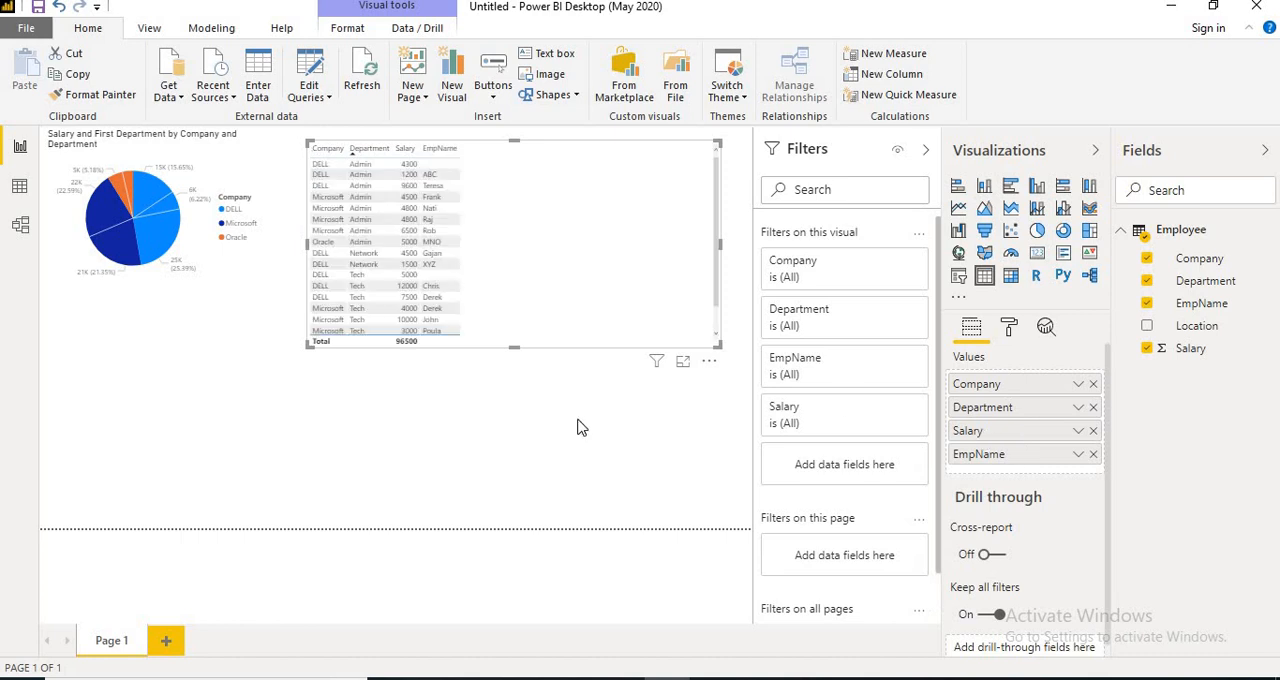
pyautogui.click(487, 431)
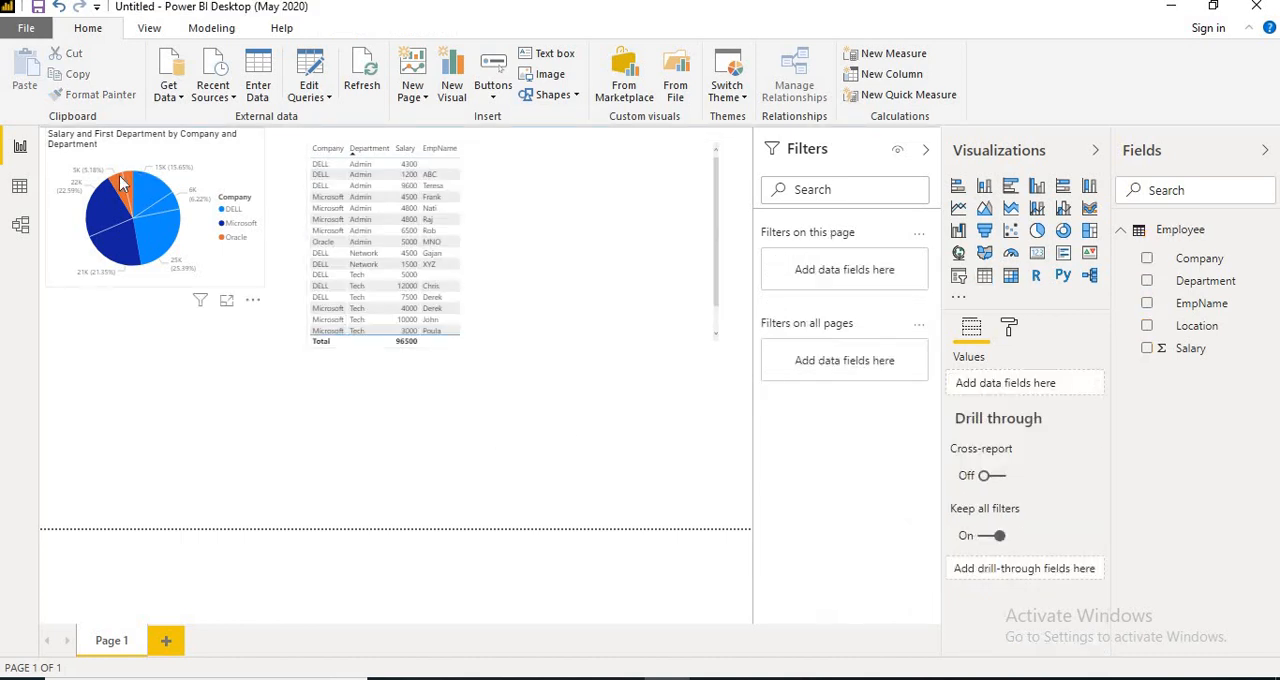
# Filter the table to the DELL Tech slice to review its employees, and switch to the PowerPoint slide show.
pyautogui.click(155, 240)
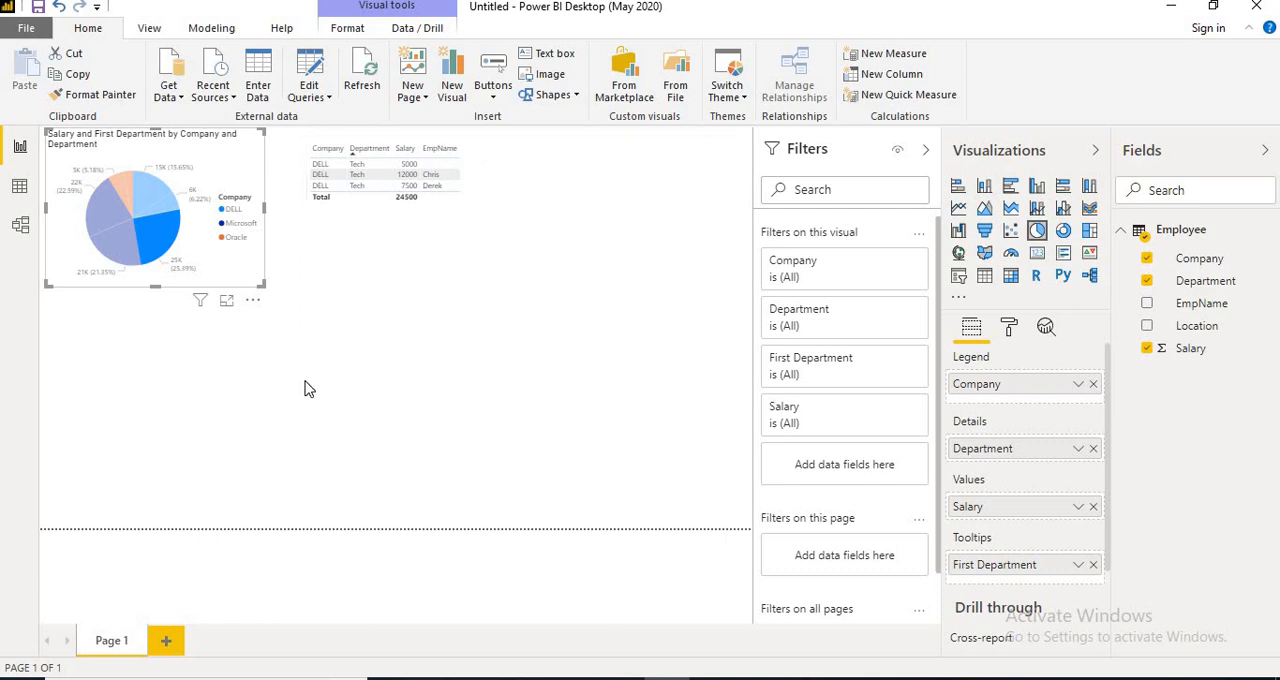
pyautogui.moveTo(138, 257)
pyautogui.click(621, 678)
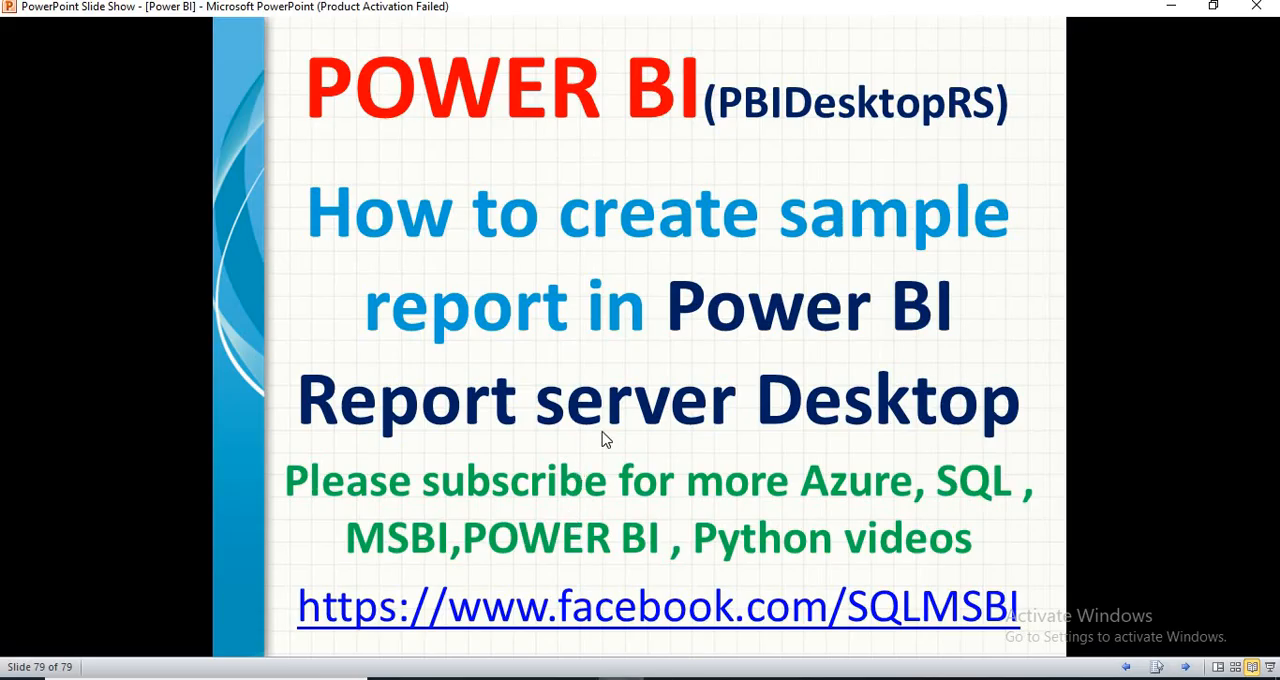